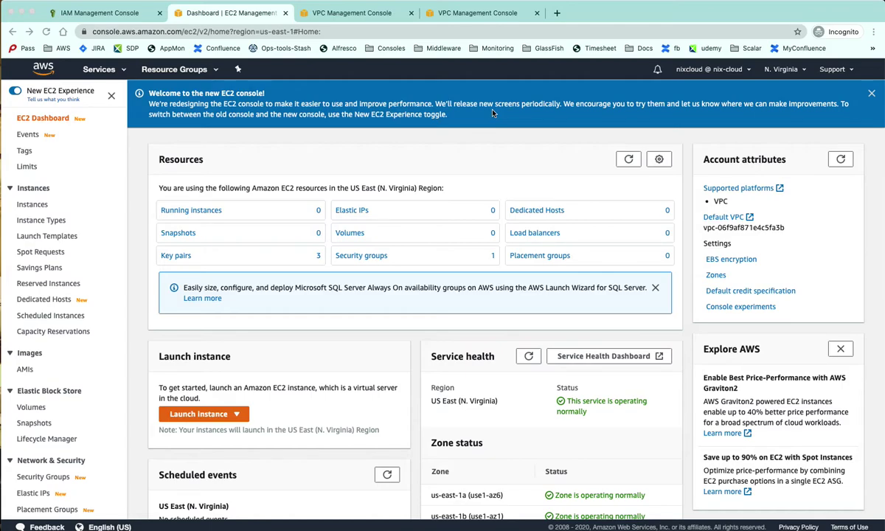
Step: Search the AWS services for ec2 and open the EC2 console
left_click(86, 72)
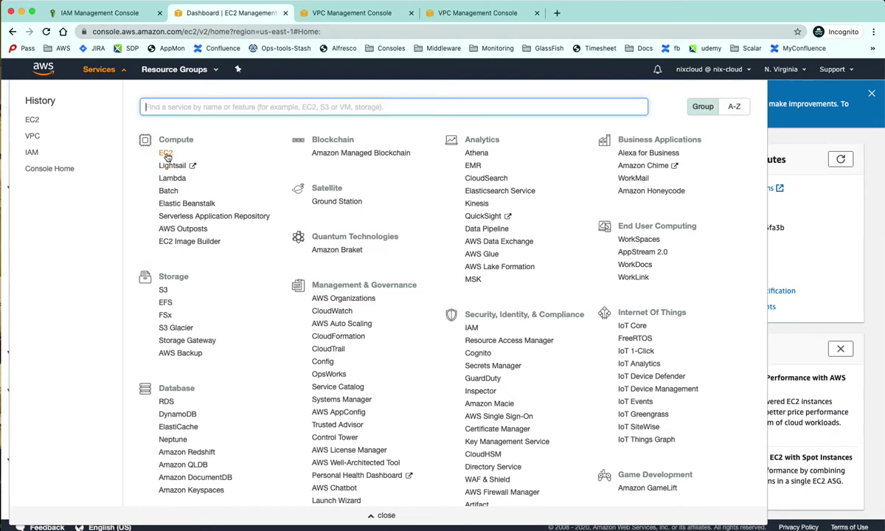
left_click(176, 104)
type("ec2")
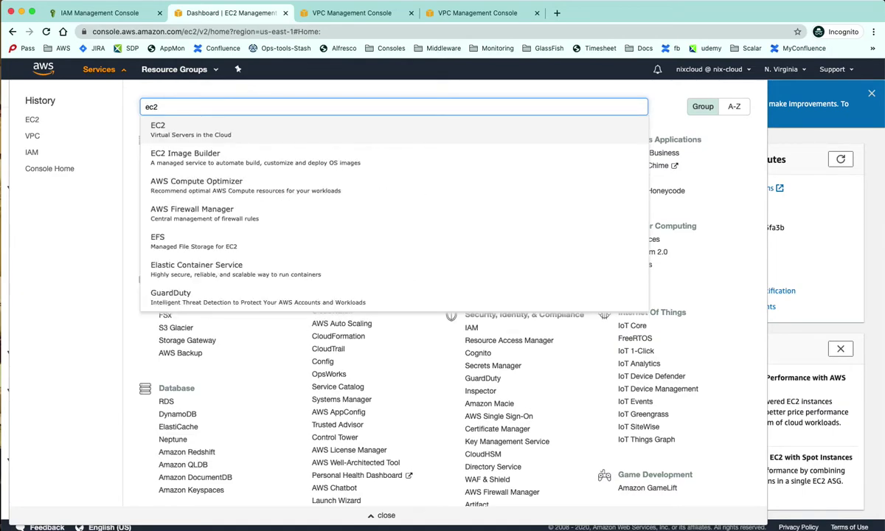
left_click(196, 134)
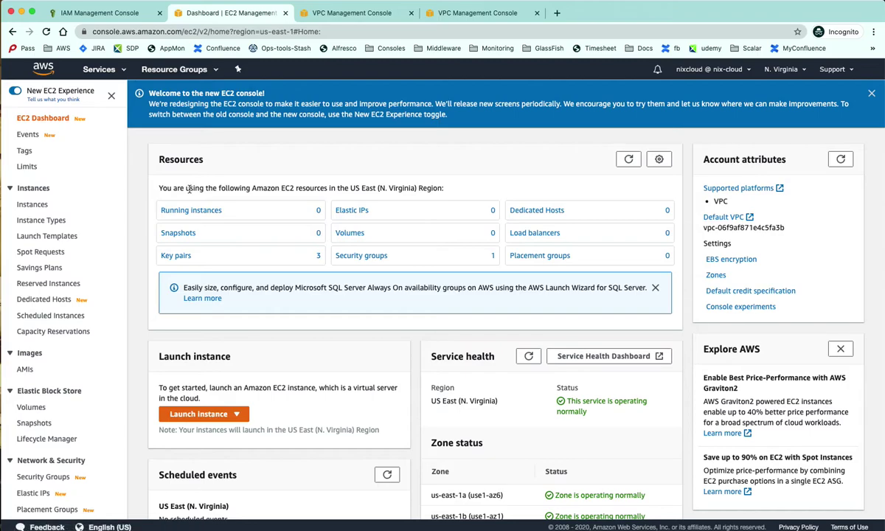
Step: Start launching a new instance from Amazon Linux AMI 2018.03.0 (HVM) with the t2.micro type, continuing to the instance details
left_click(185, 212)
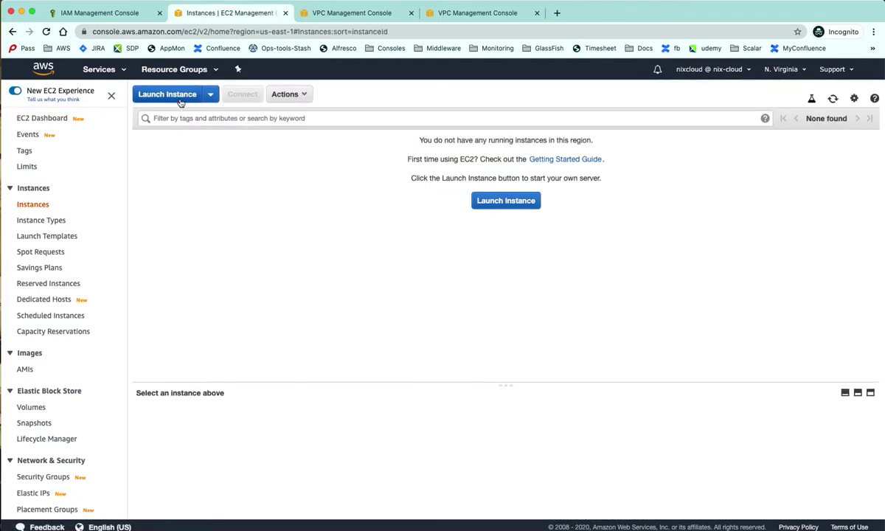
left_click(165, 96)
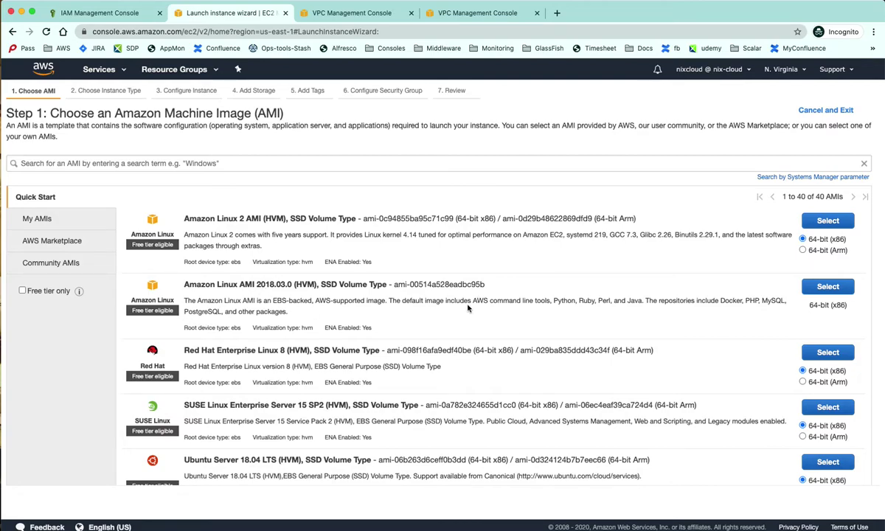
left_click(828, 287)
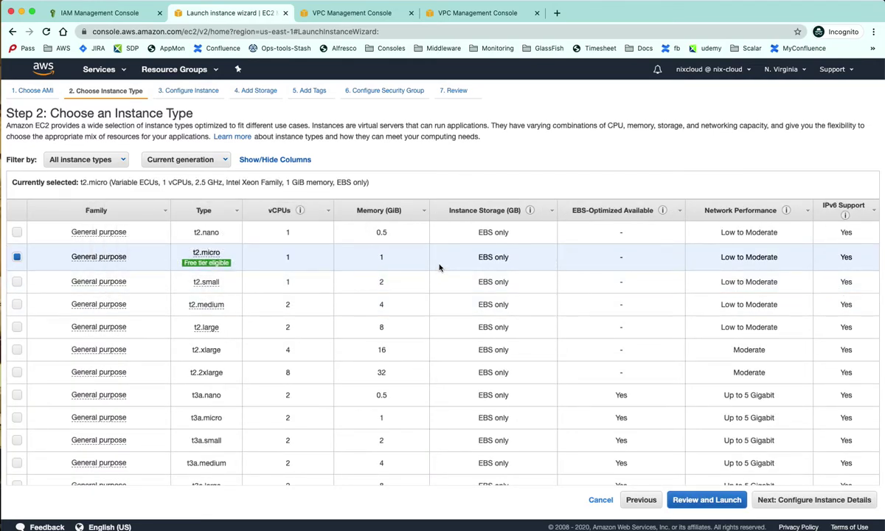
left_click(765, 500)
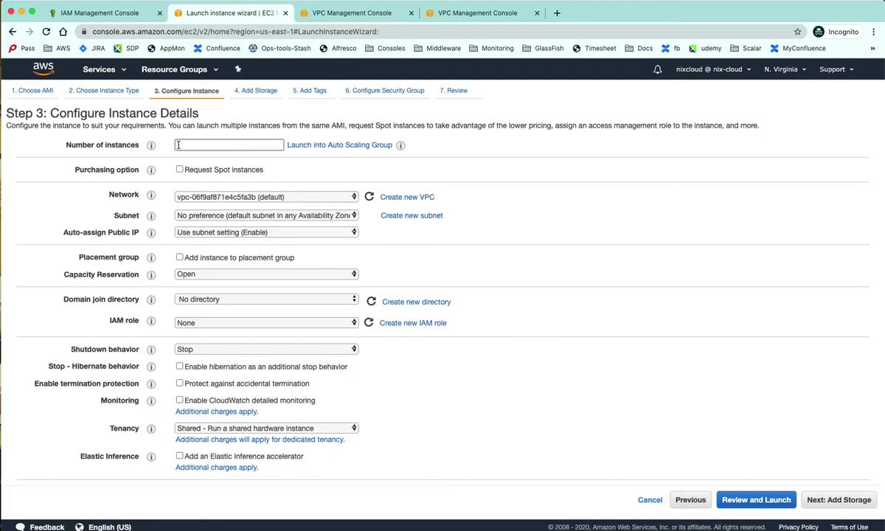
Step: Look through the instance details down to the user data, keep the defaults, and proceed to the launch review
scroll(96, 188, "down", 3)
scroll(99, 192, "up", 3)
scroll(280, 291, "down", 5)
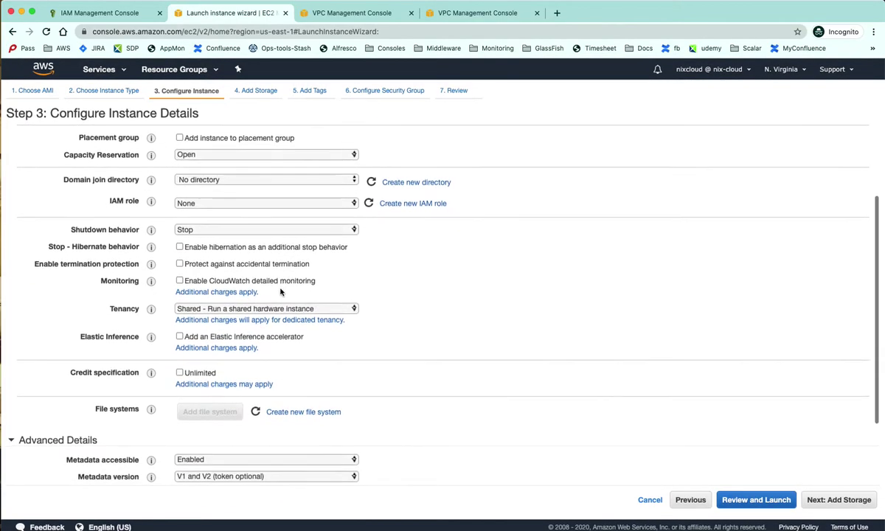
scroll(280, 291, "down", 4)
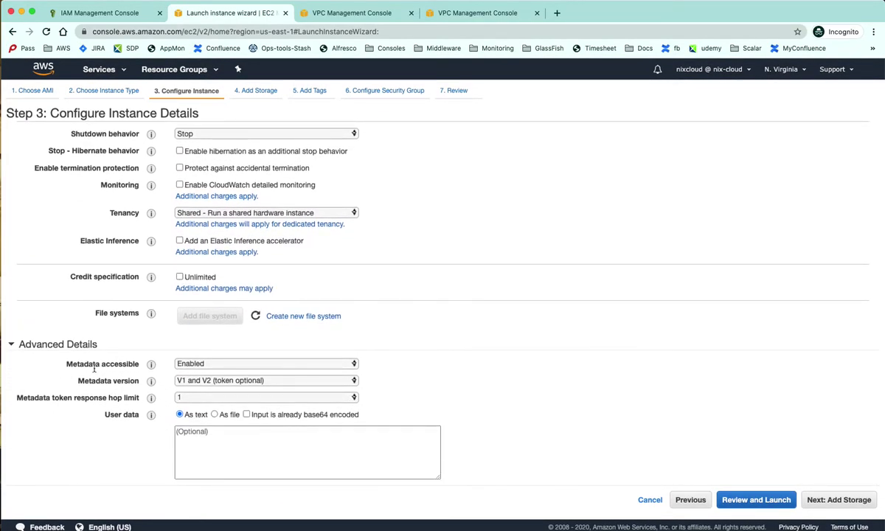
left_click(216, 436)
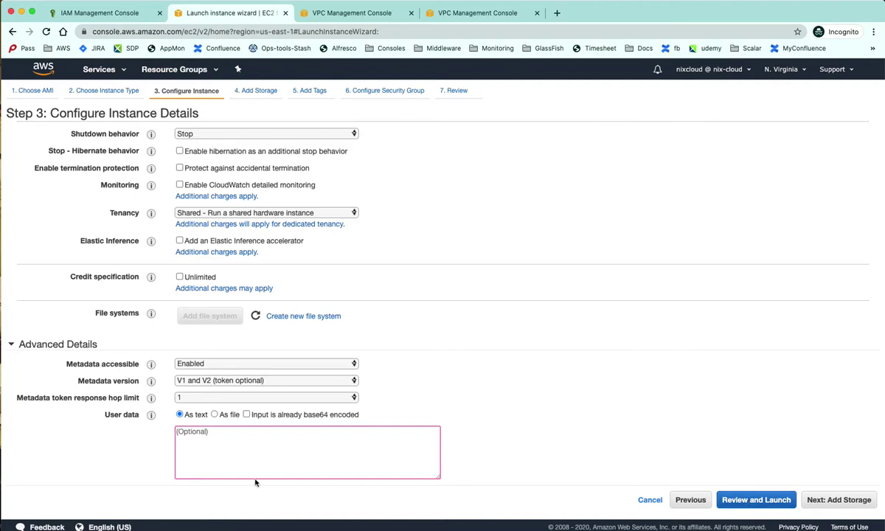
left_click(754, 502)
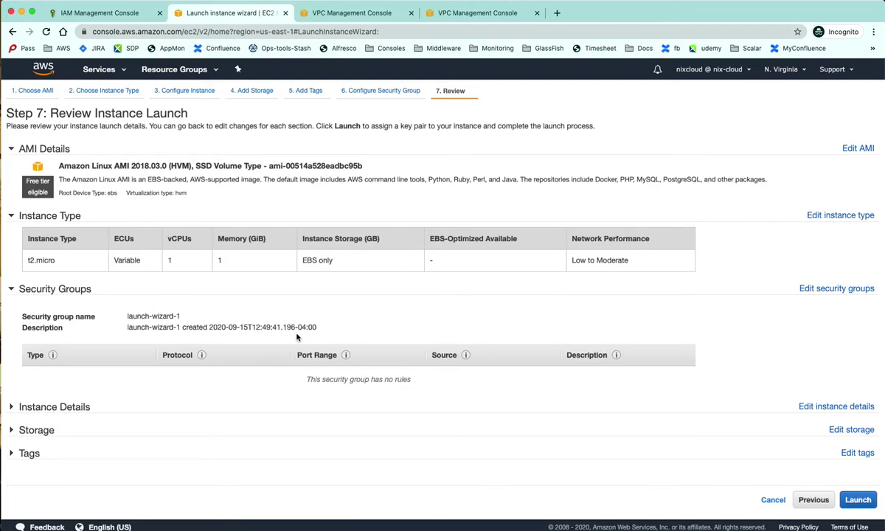
Step: Expand the Instance Details, Storage and Tags sections of the launch review and read through them
left_click(22, 411)
scroll(269, 418, "down", 3)
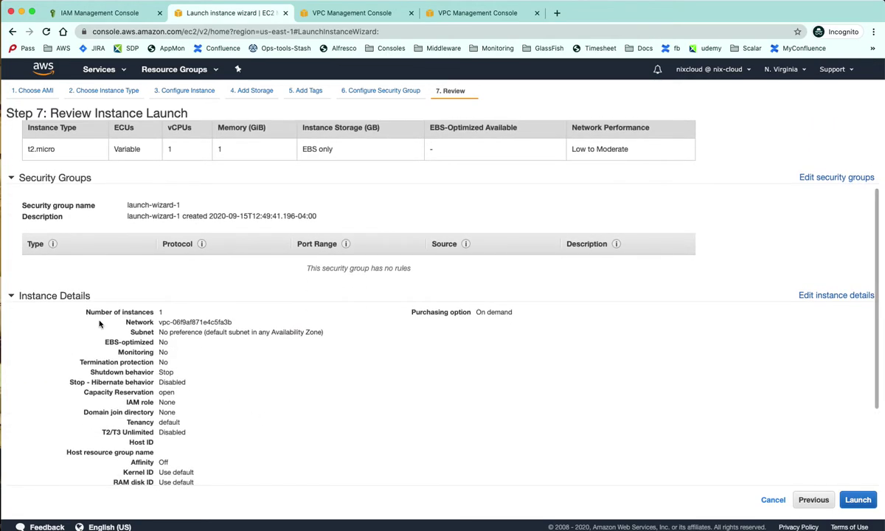
scroll(92, 325, "down", 3)
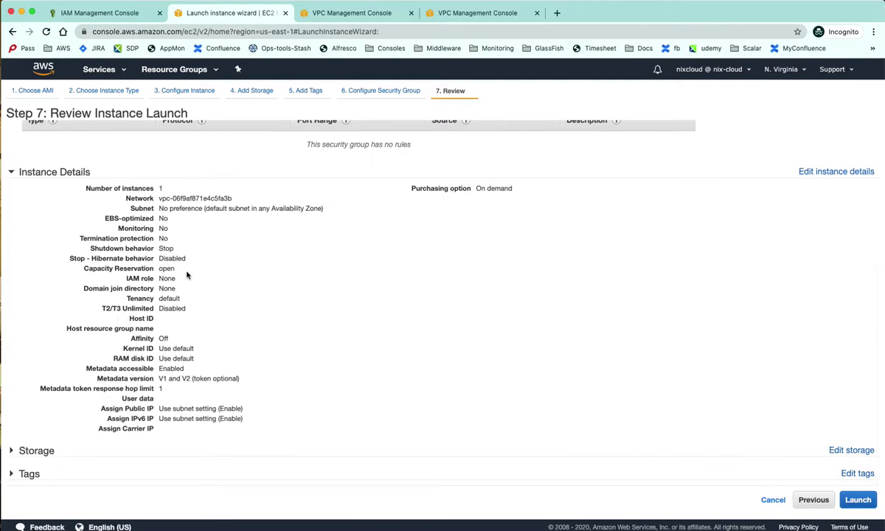
left_click(28, 452)
scroll(267, 422, "down", 2)
left_click(28, 473)
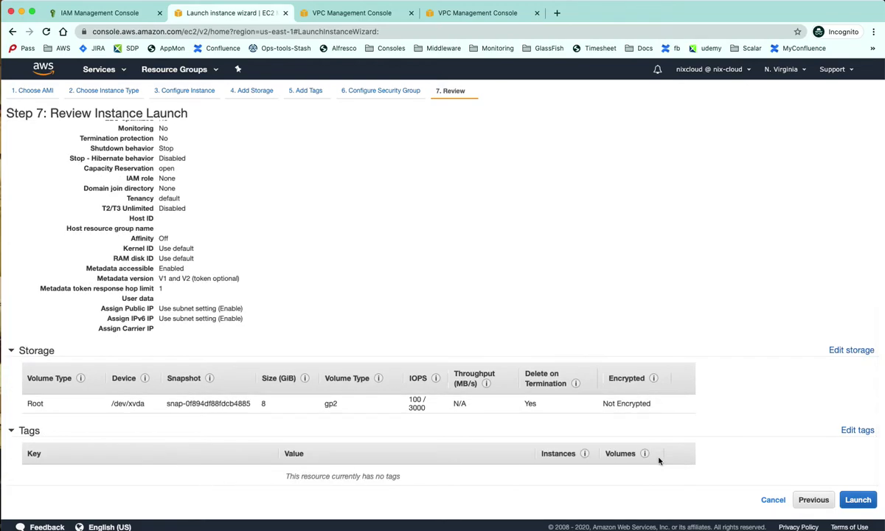
Step: Edit the instance's tags and add one with key name and value first-ec2
left_click(857, 430)
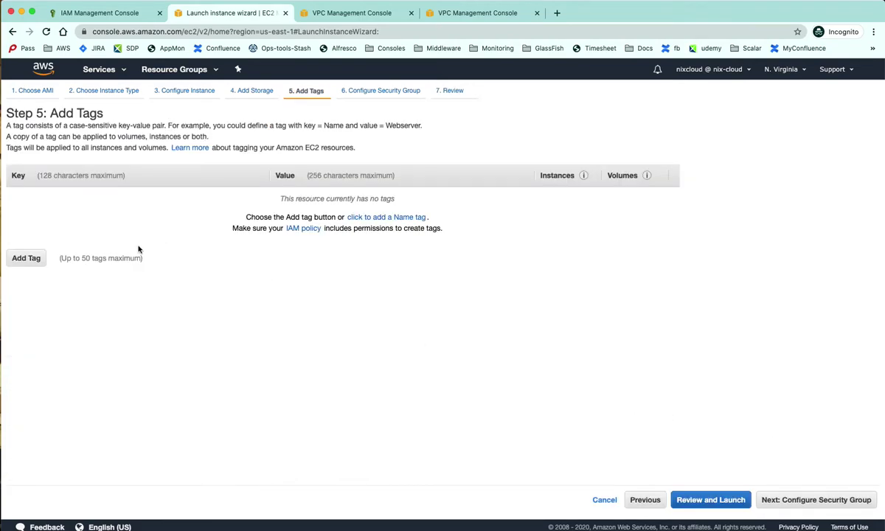
left_click(22, 257)
type("name")
key("Tab")
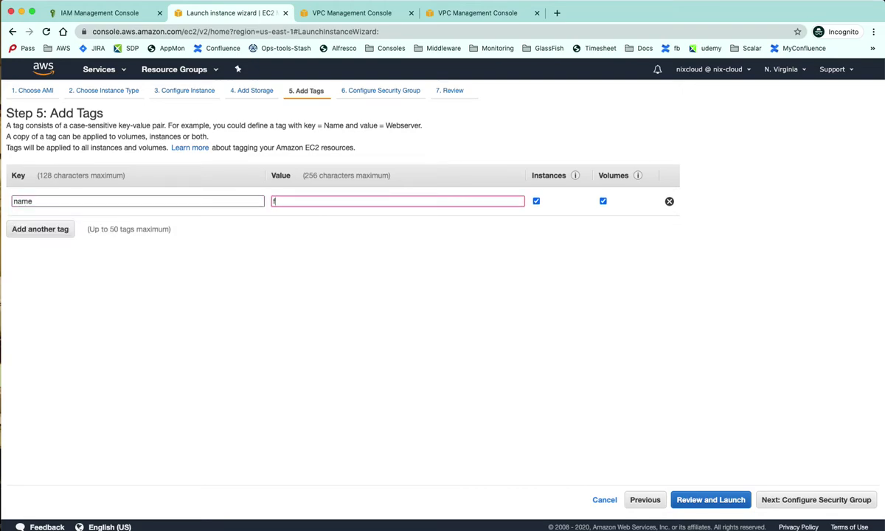
type("first-ec2")
Step: Add a second tag with key Createdby and value nixcloud
left_click(69, 229)
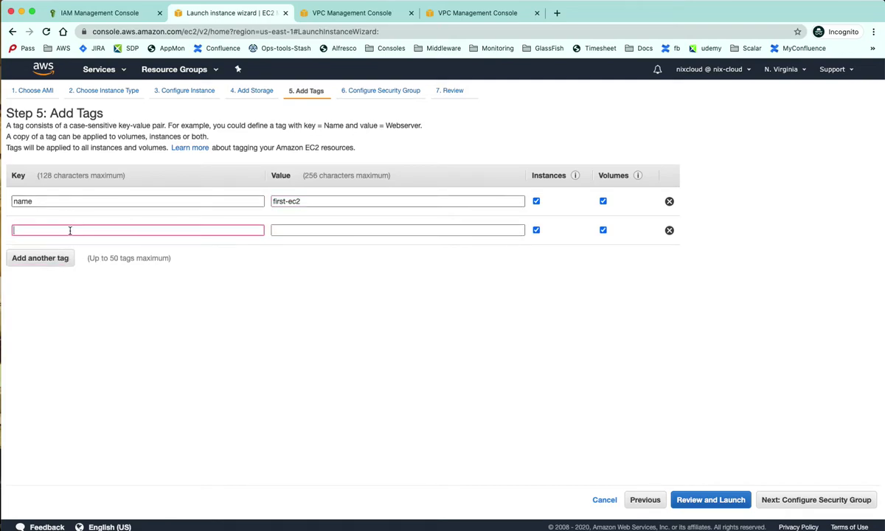
type("created")
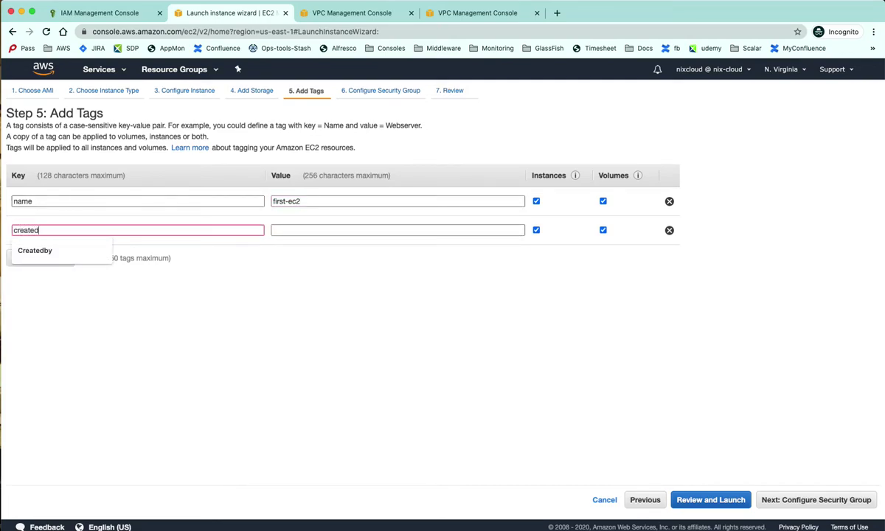
key("Down")
key("Tab")
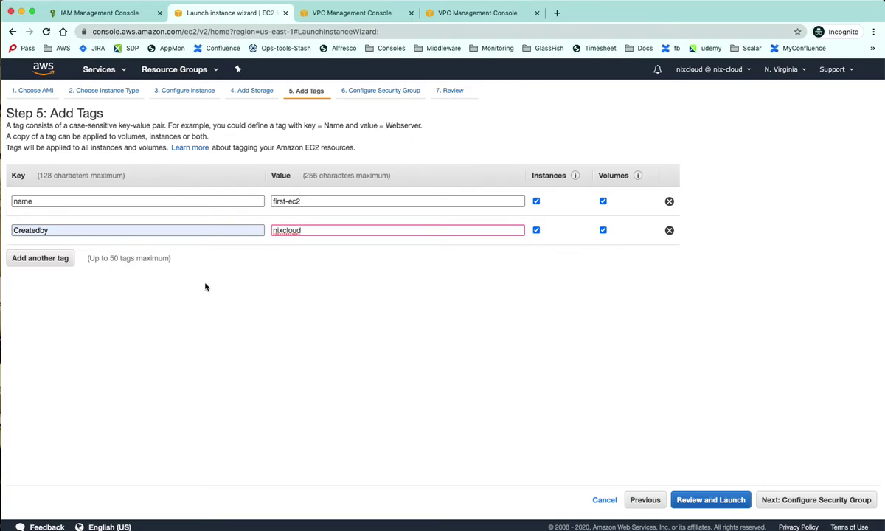
Step: Add a third tag with key purpose and value test-server
left_click(30, 264)
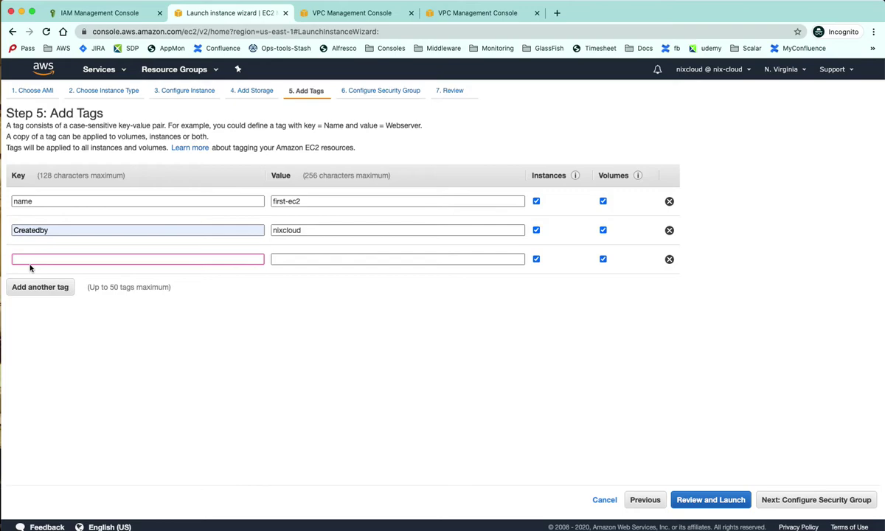
type("purpose")
key("Tab")
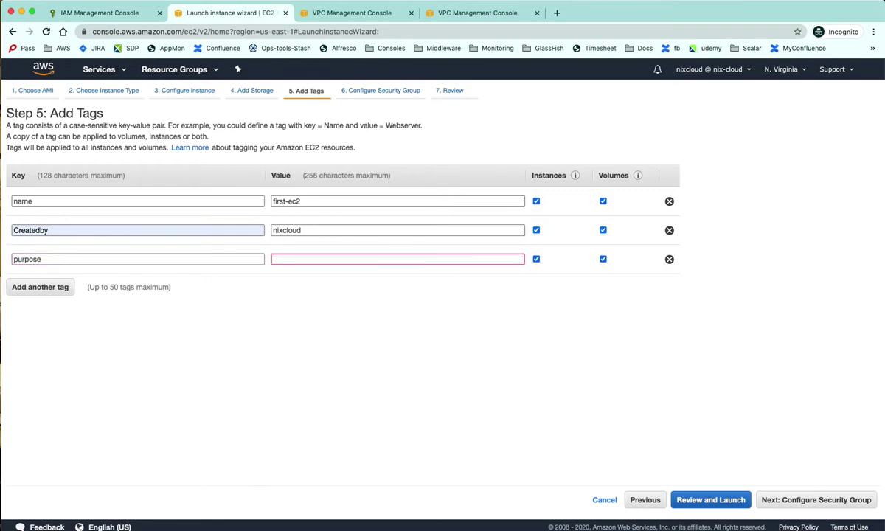
type("test-server")
Step: Return to the launch review, check the full configuration, and launch the instance to reach the key pair selection
left_click(733, 503)
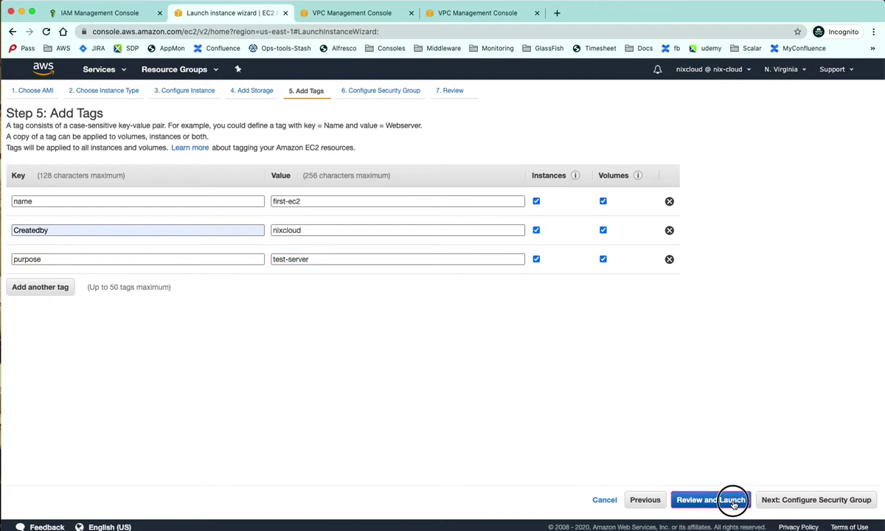
scroll(579, 396, "down", 10)
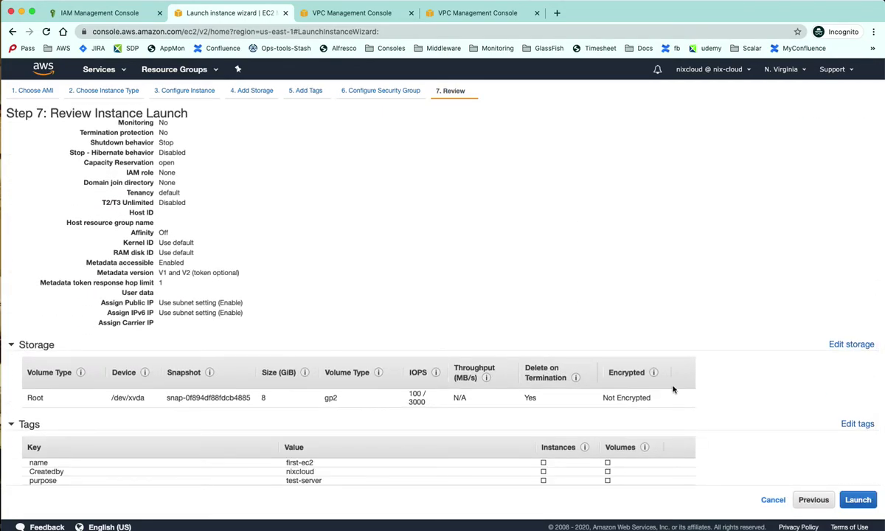
scroll(672, 396, "up", 10)
scroll(672, 396, "down", 10)
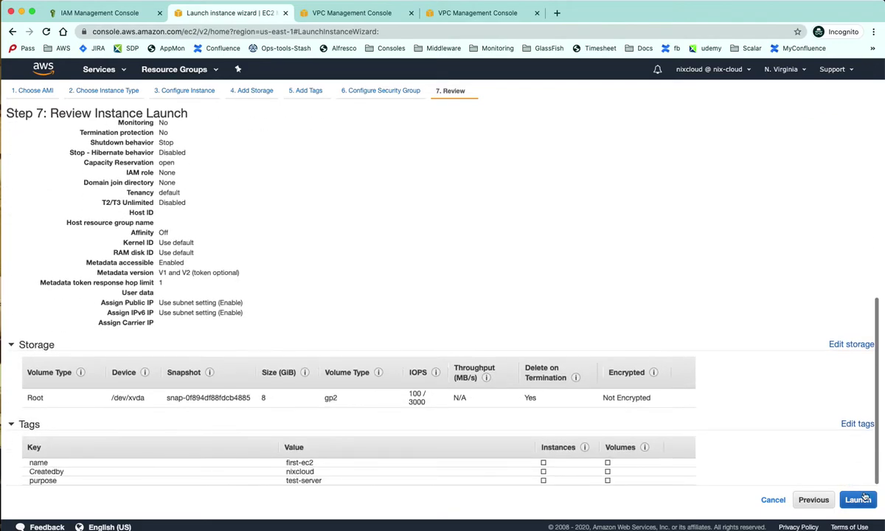
left_click(859, 501)
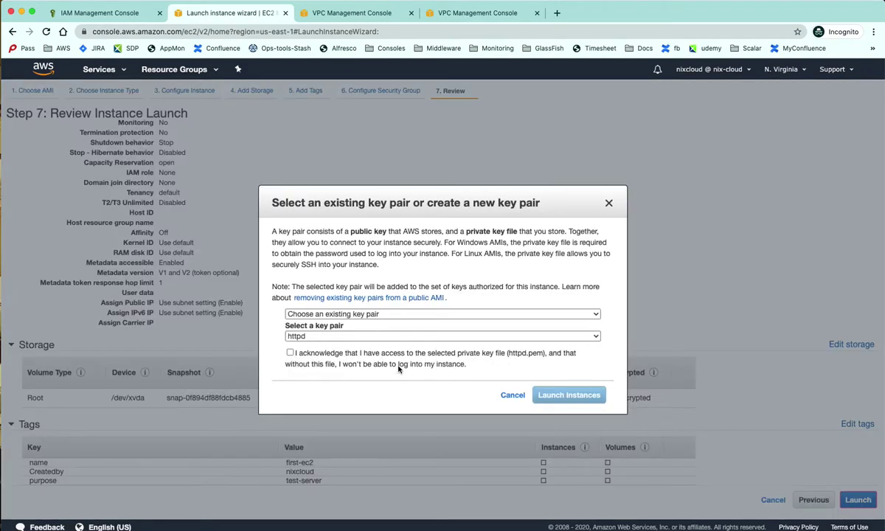
Step: Choose to create a new key pair for the instance and try downloading it without a name
left_click(332, 314)
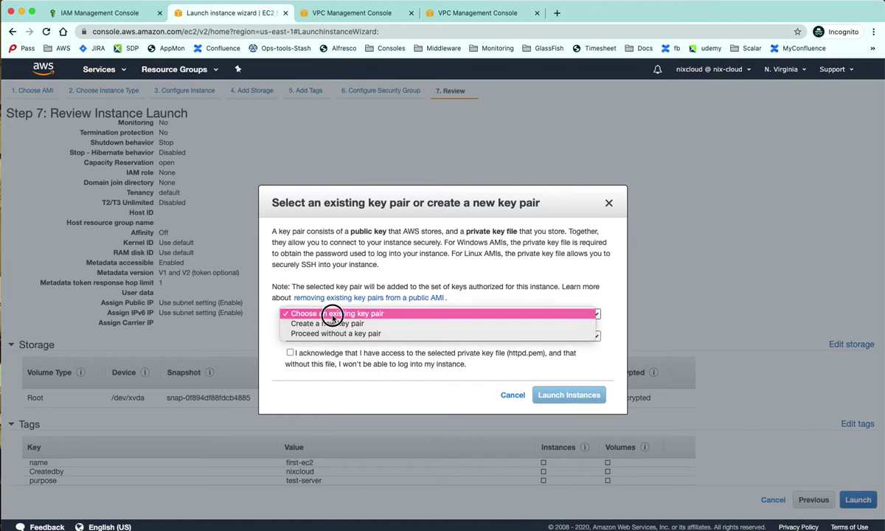
left_click(333, 323)
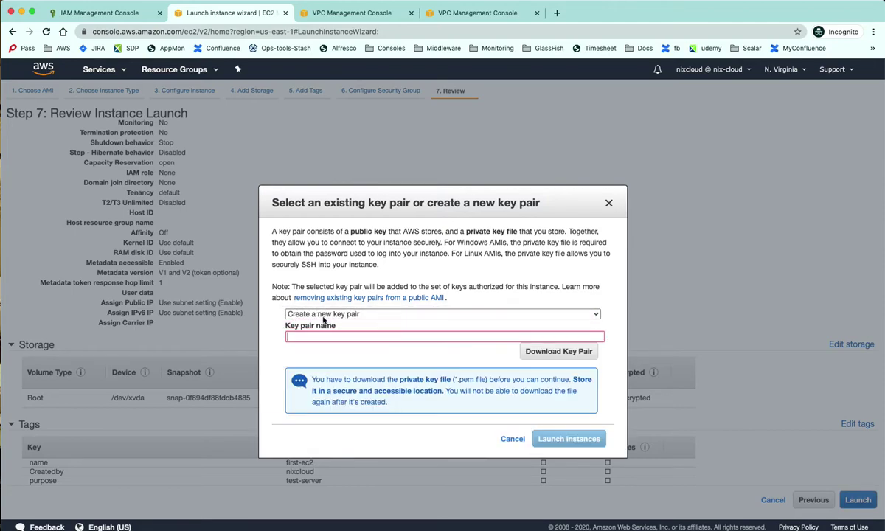
left_click(556, 353)
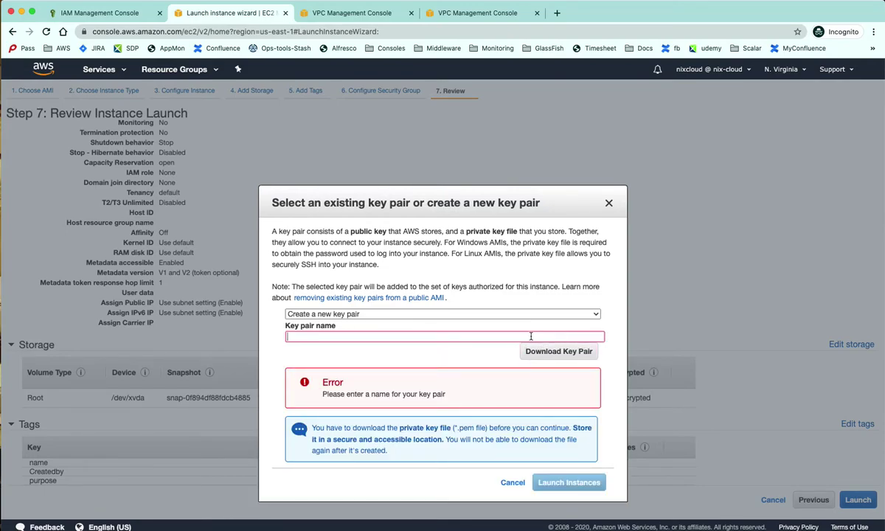
left_click(431, 314)
left_click(432, 314)
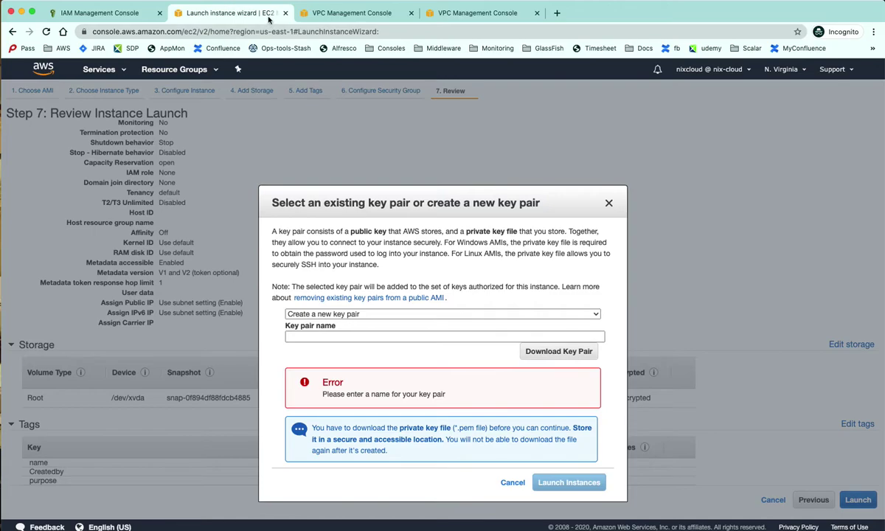
left_click(413, 314)
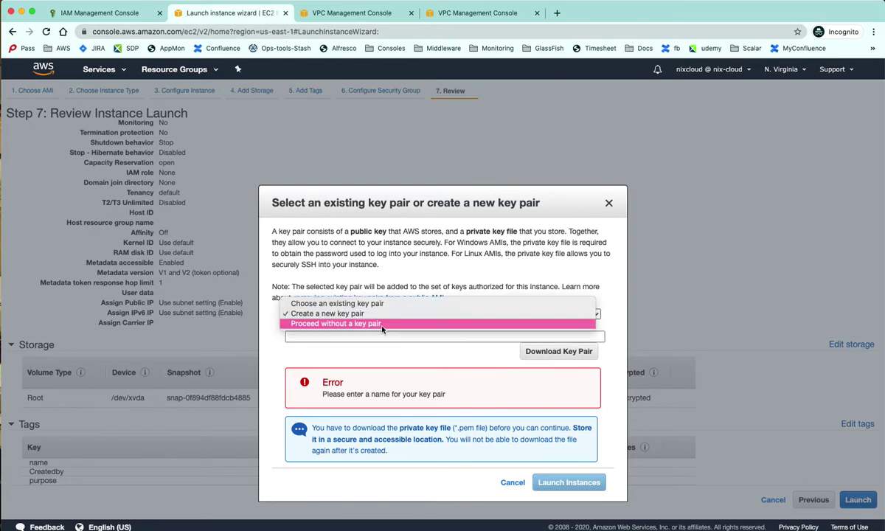
left_click(416, 314)
Step: Duplicate the launch wizard's browser tab and open the EC2 dashboard in the duplicate
right_click(244, 20)
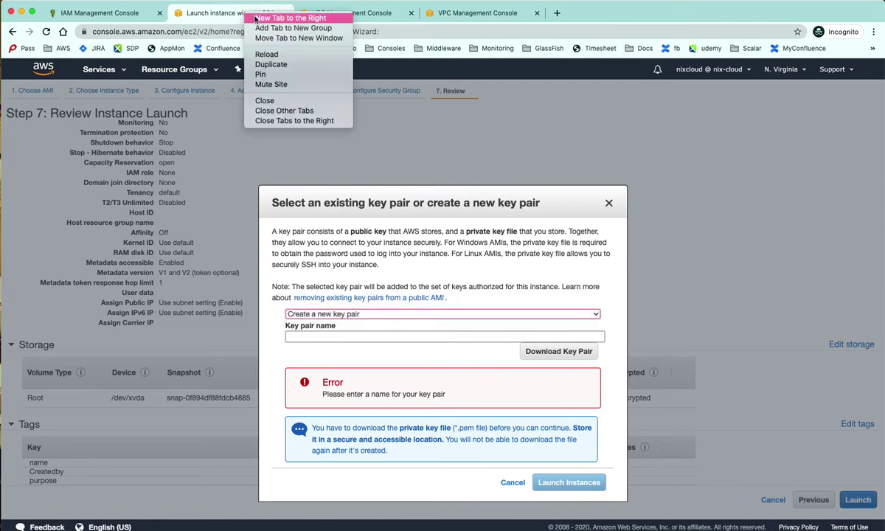
left_click(271, 29)
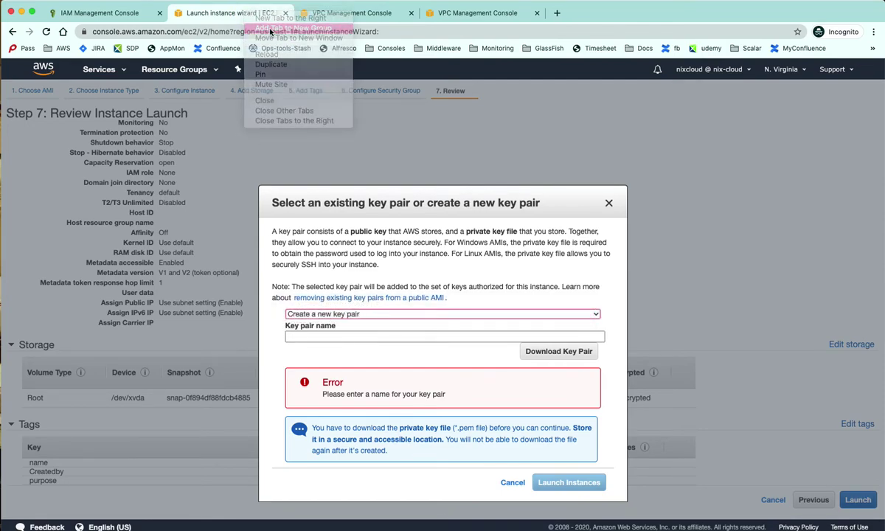
left_click(175, 12)
left_click(229, 11)
right_click(230, 13)
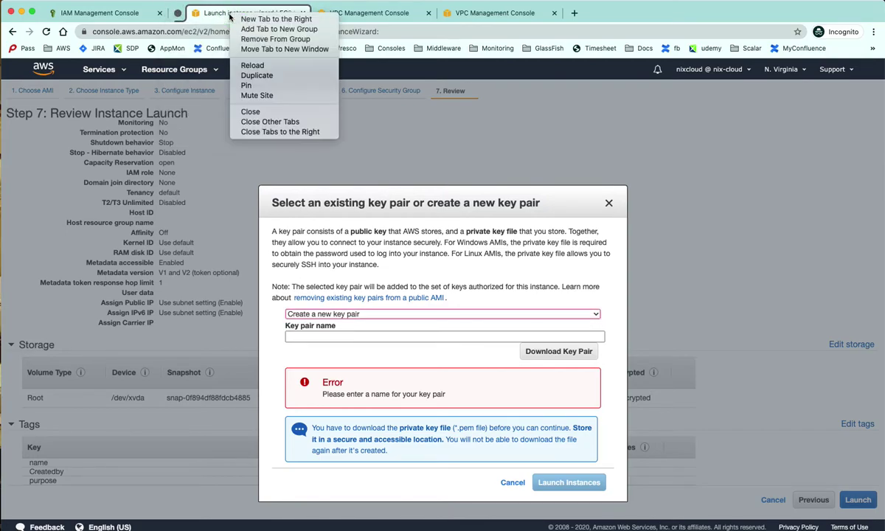
left_click(272, 75)
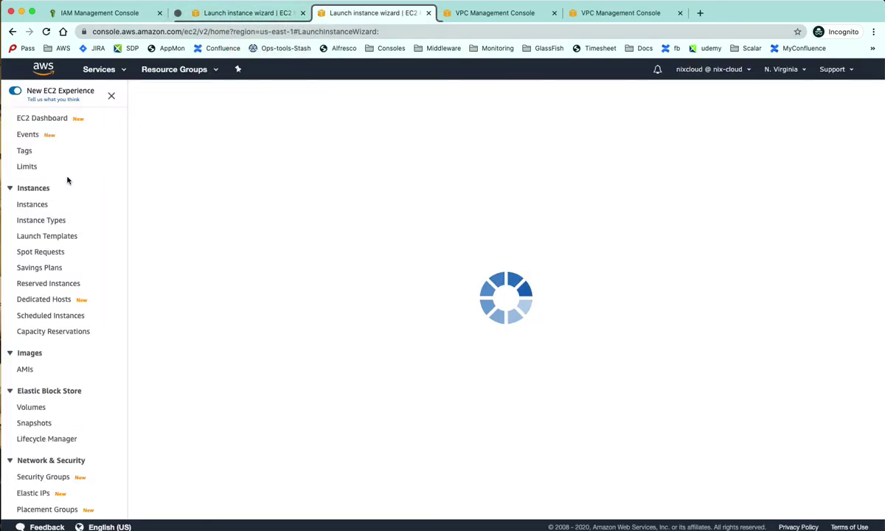
left_click(118, 68)
left_click(32, 121)
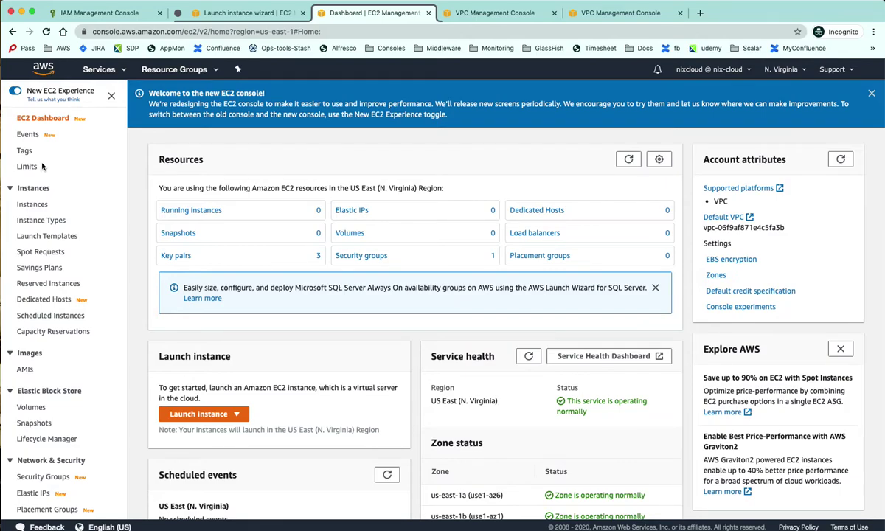
Step: Create a pem key pair named test-ec2 on the Key Pairs page and save its private key file in the work-in-progress folder
scroll(51, 295, "down", 5)
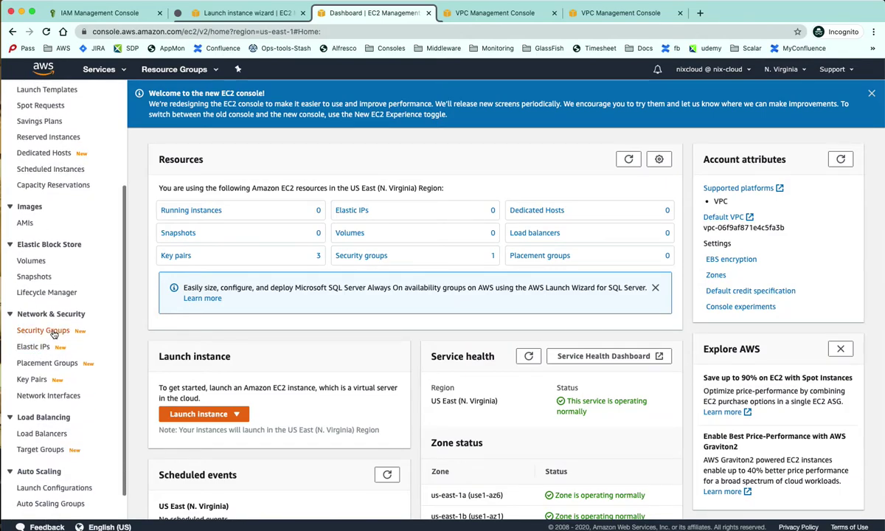
scroll(48, 335, "down", 1)
left_click(34, 349)
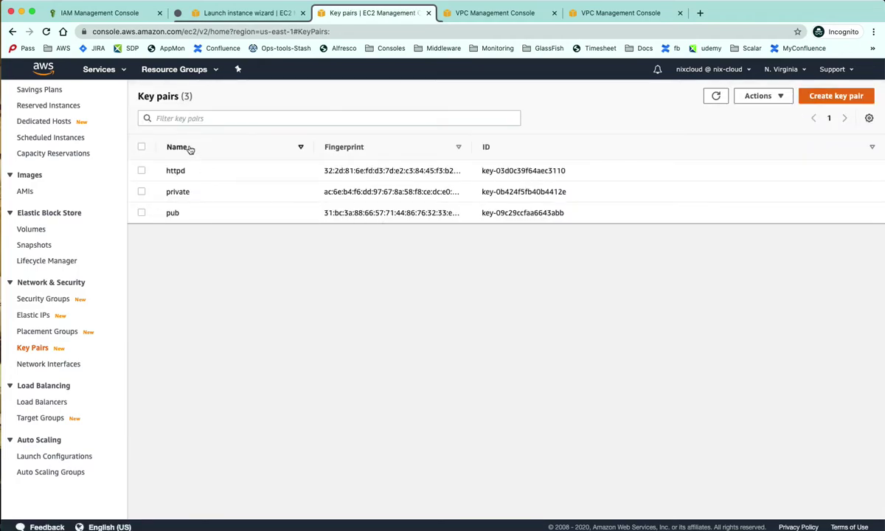
left_click(831, 95)
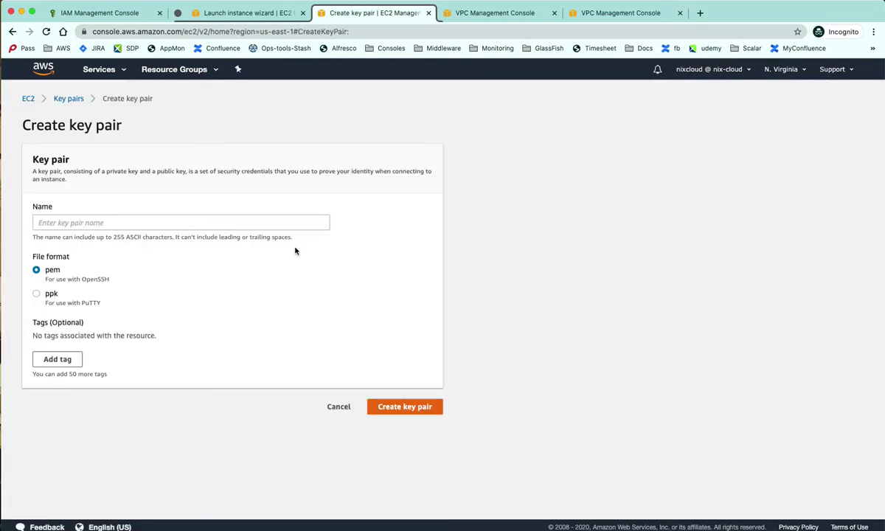
left_click(130, 226)
type("test-ec2")
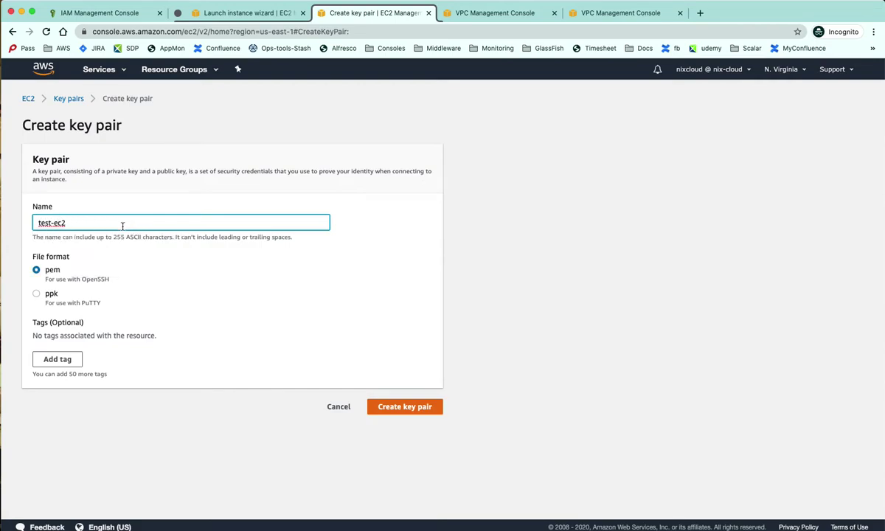
left_click(410, 407)
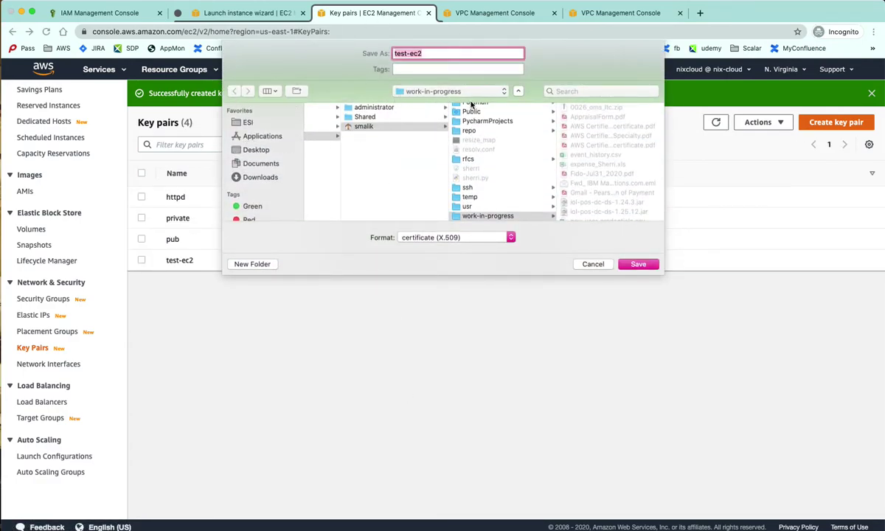
left_click(640, 264)
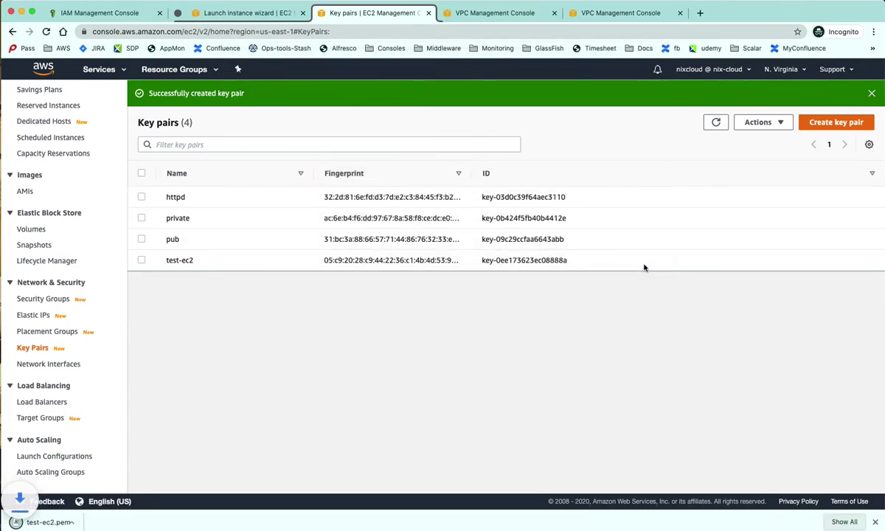
Step: Return to the launch wizard, look for the new key among the existing key pairs, and cancel the key pair dialog
left_click(259, 13)
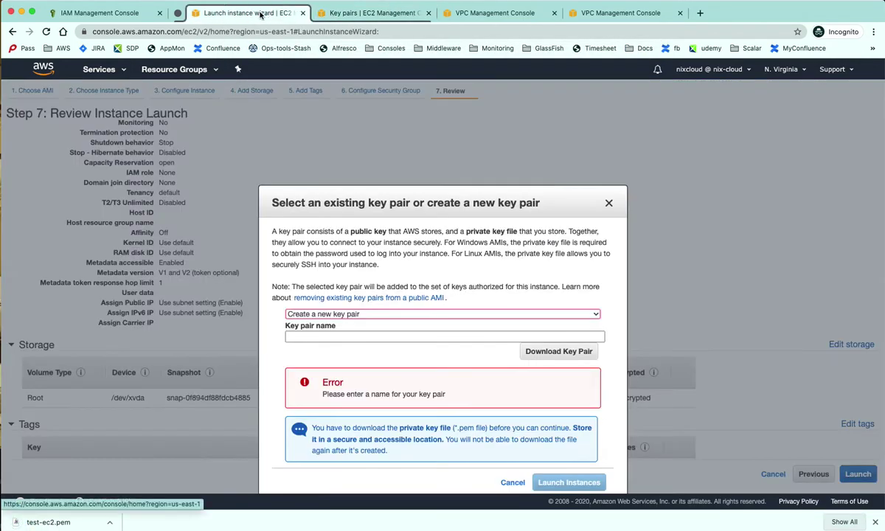
left_click(590, 313)
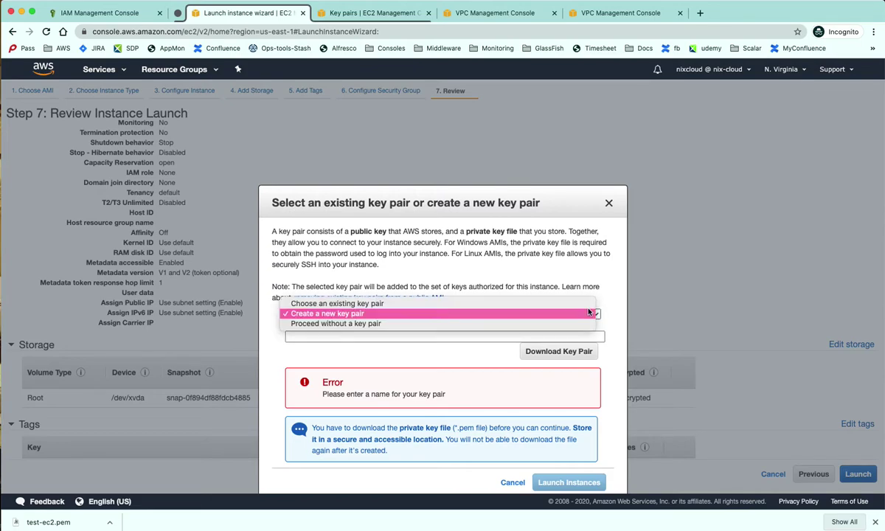
left_click(380, 304)
left_click(371, 337)
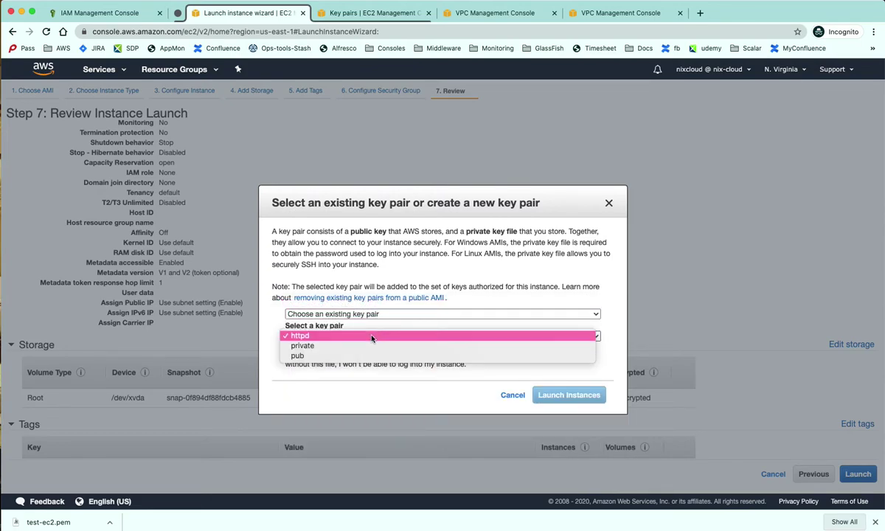
left_click(517, 395)
scroll(517, 396, "down", 1)
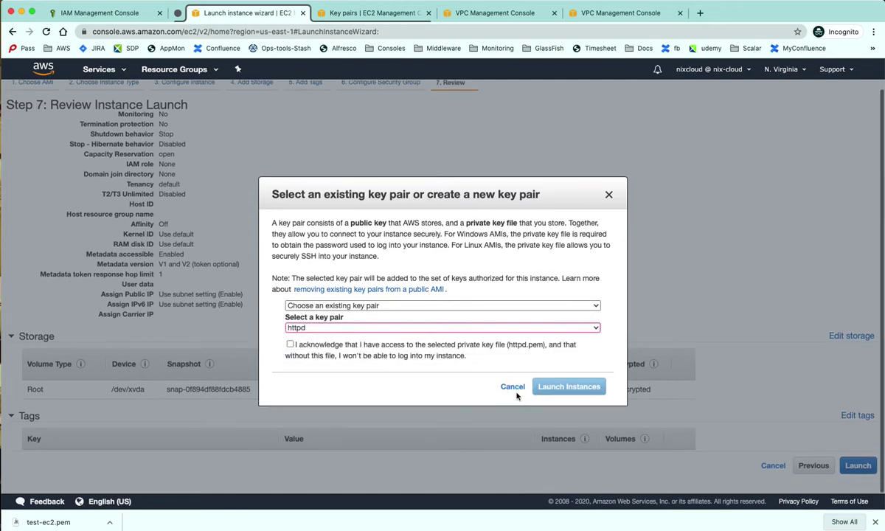
left_click(511, 388)
Step: Launch the instance with the existing key pair test-ec2, acknowledging access to its private key file
left_click(867, 478)
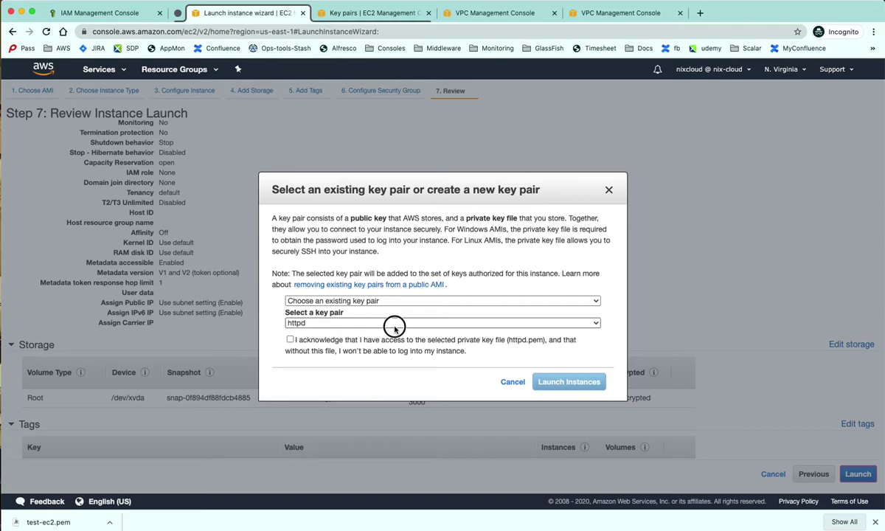
left_click(395, 325)
left_click(340, 351)
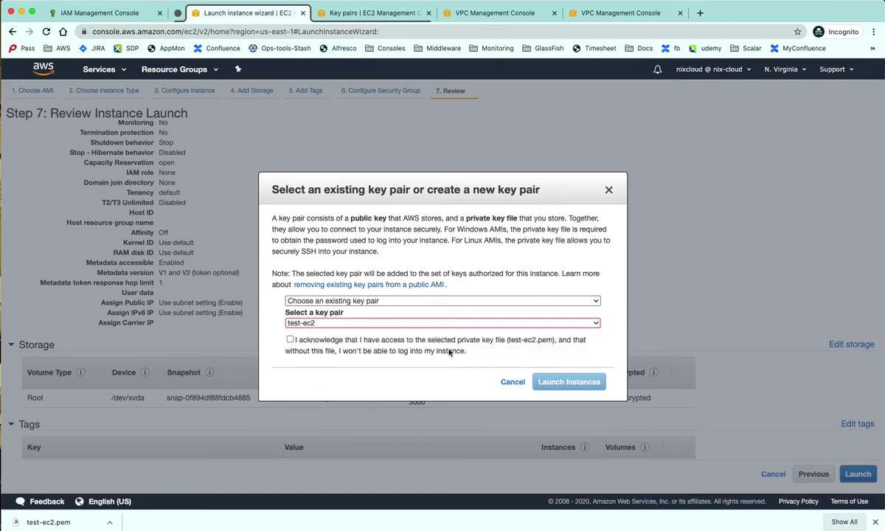
left_click(290, 340)
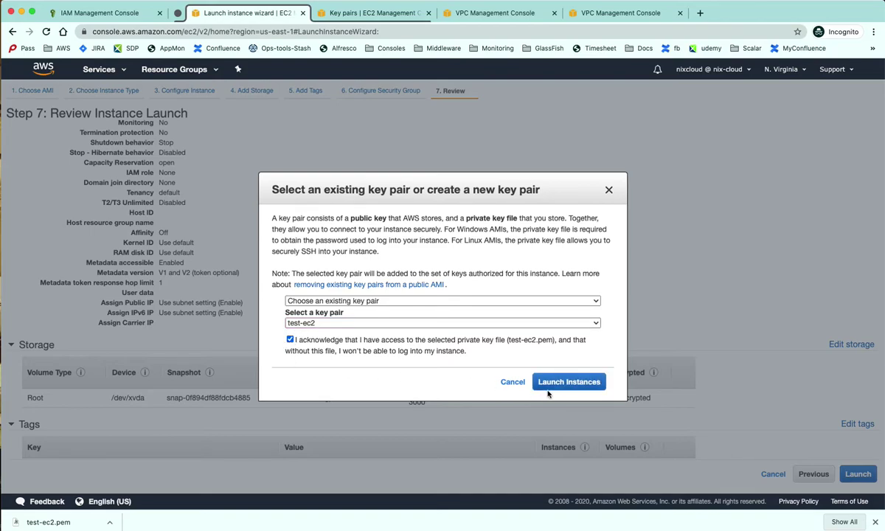
left_click(570, 382)
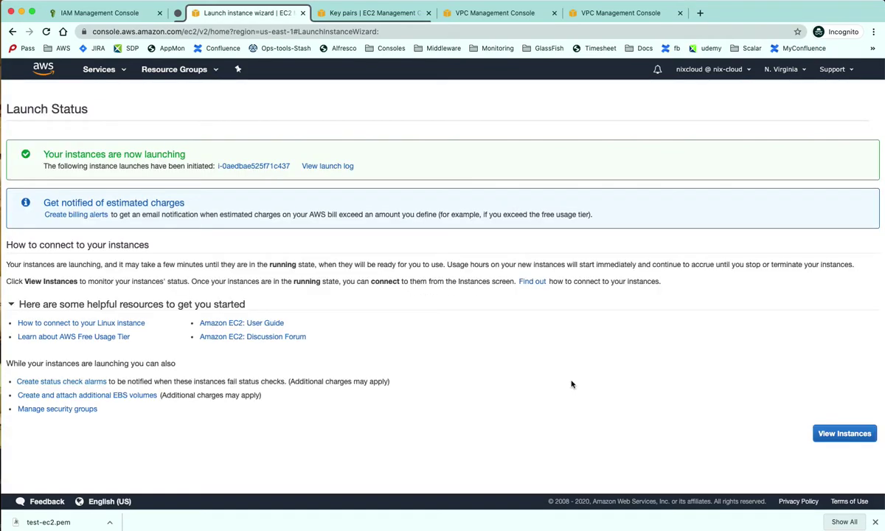
Step: View the instances list and open the connection instructions for the new t2.micro instance
left_click(841, 432)
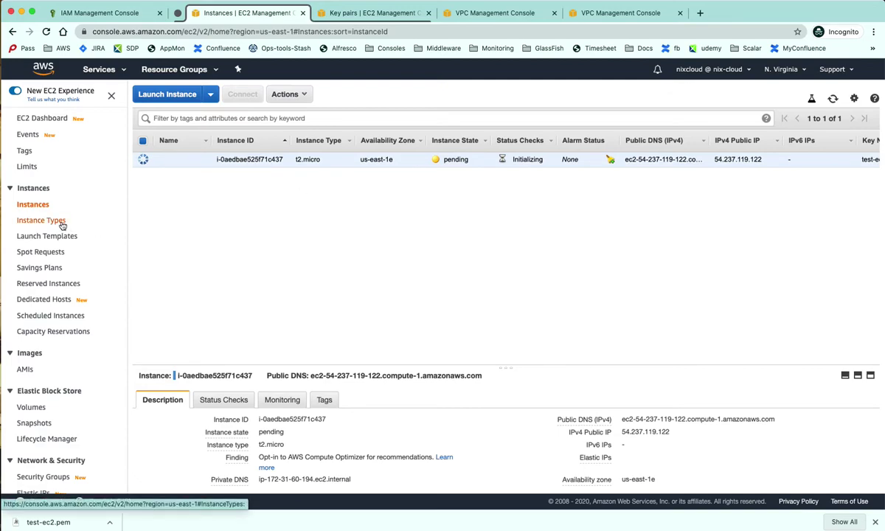
scroll(64, 222, "down", 1)
scroll(62, 225, "down", 1)
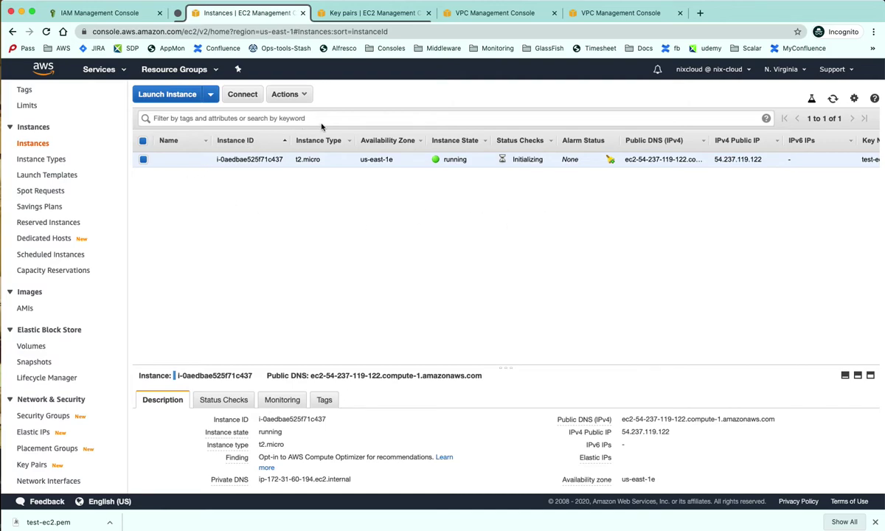
left_click(241, 96)
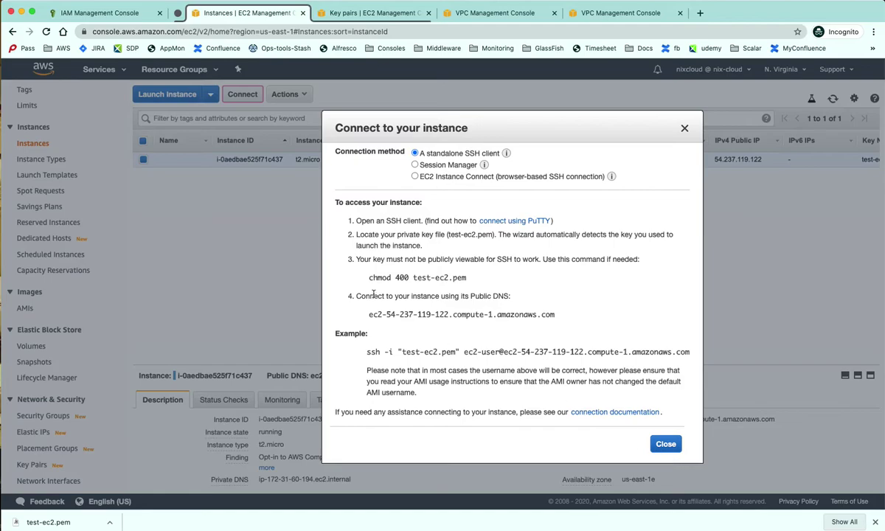
Step: Switch to the terminal and list the file details of test-ec2.pem in the work-in-progress folder
key("super+Tab")
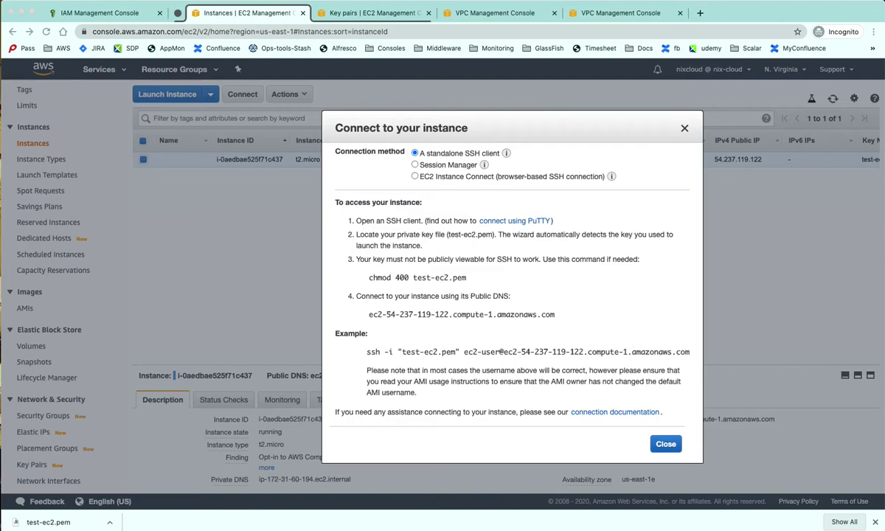
left_click_drag(0, 442, 408, 171)
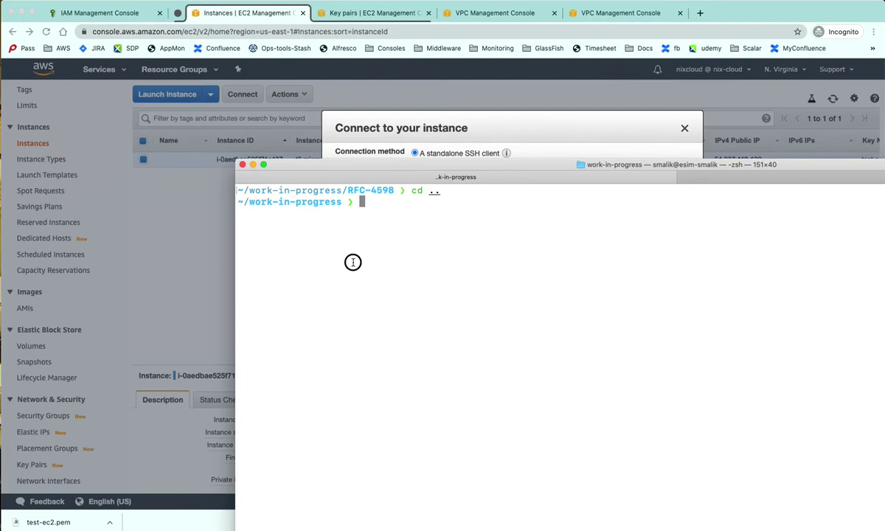
type("ll tes")
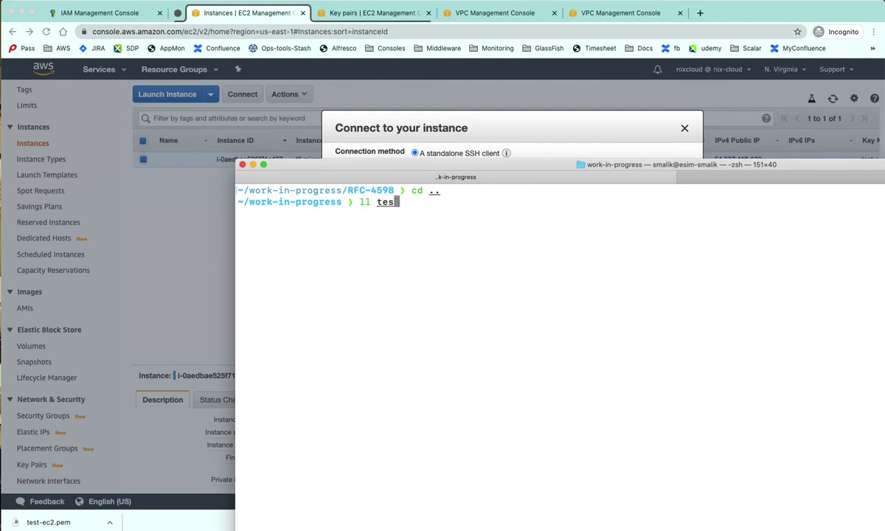
key("Tab")
key("Return")
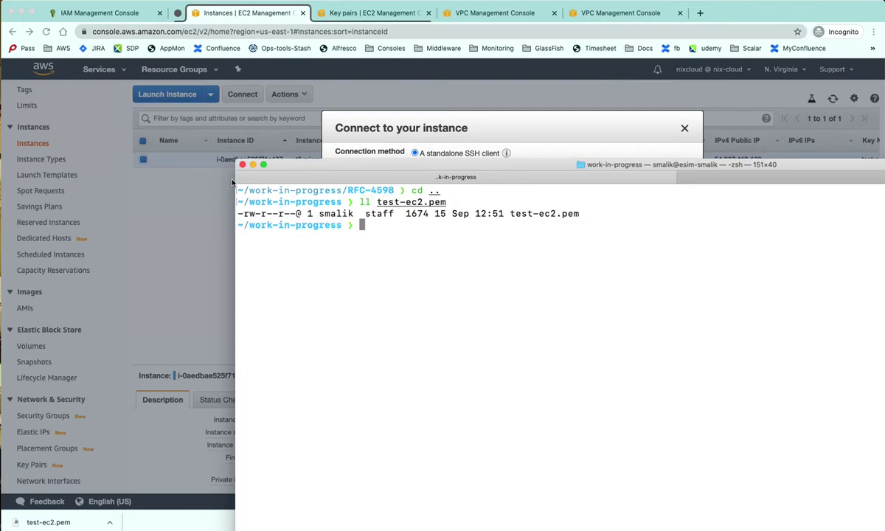
Step: Copy chmod 400 test-ec2.pem from the connection instructions, run it in the terminal, and list the key file's permissions
left_click_drag(501, 164, 486, 316)
mouse_move(367, 279)
left_mouse_down()
mouse_move(476, 279)
mouse_move(361, 283)
left_mouse_up()
key("super+c")
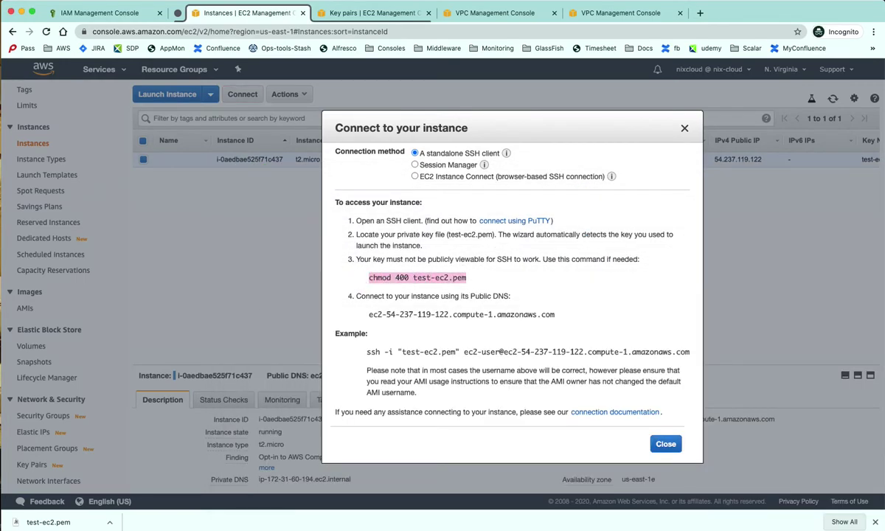
key("super+Tab")
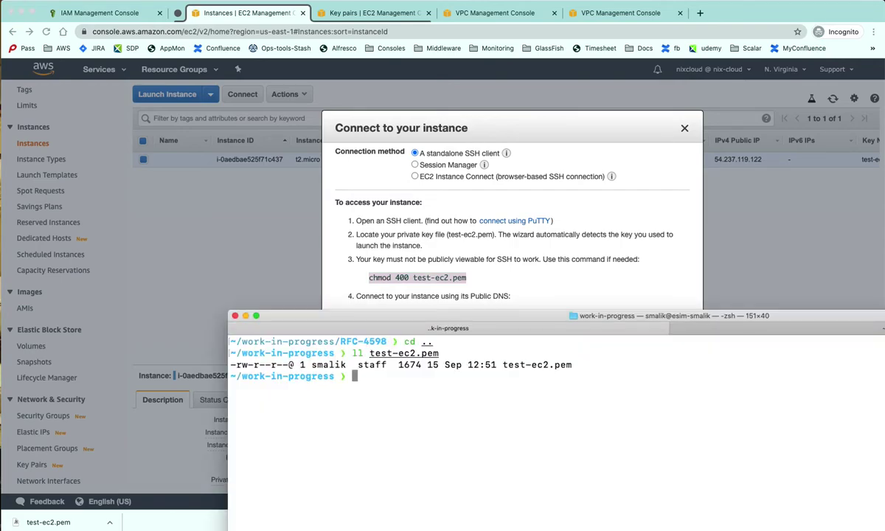
key("super+v")
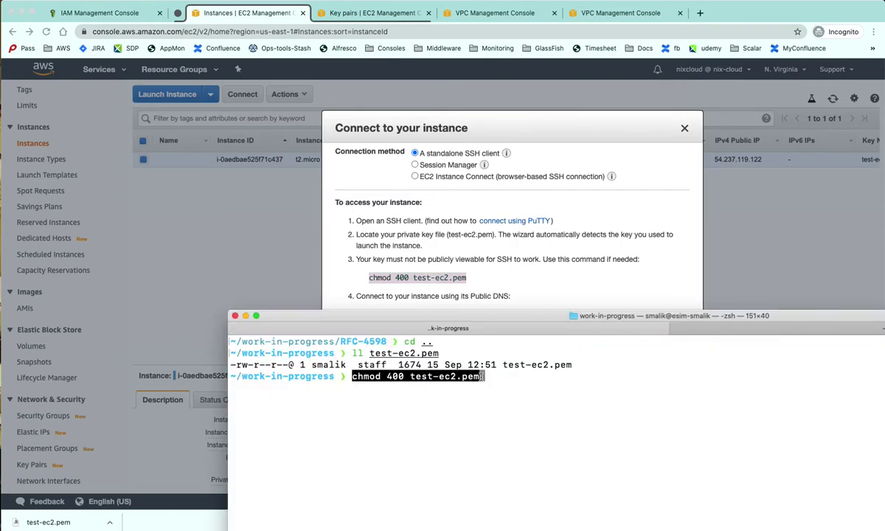
key("Return")
type("ll ")
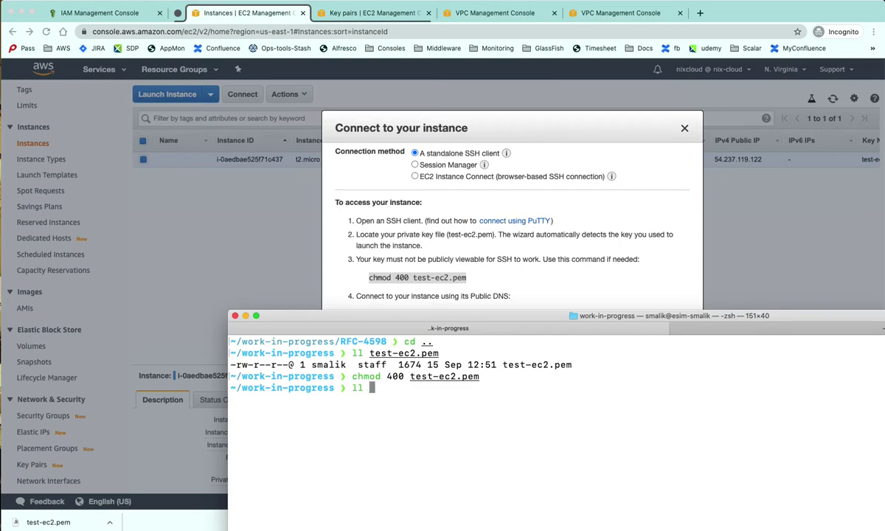
type("test-ec2.pem")
key("Return")
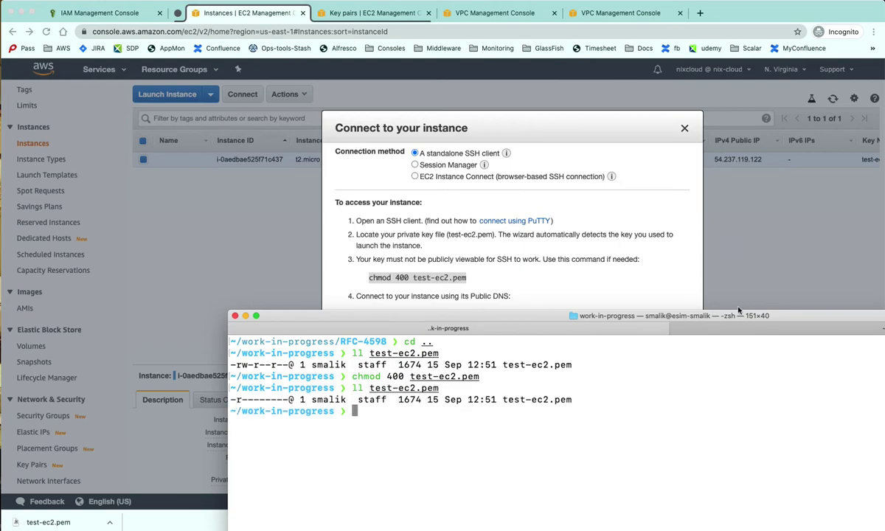
Step: Copy the example ssh command from the connection instructions, run it in the terminal, and accept the host's authenticity with yes
left_click(569, 255)
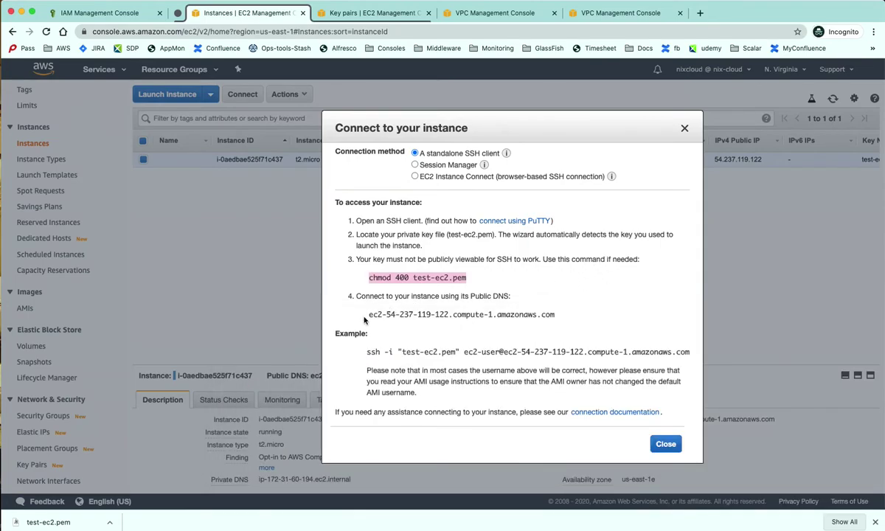
left_click_drag(362, 357, 652, 359)
key("super+c")
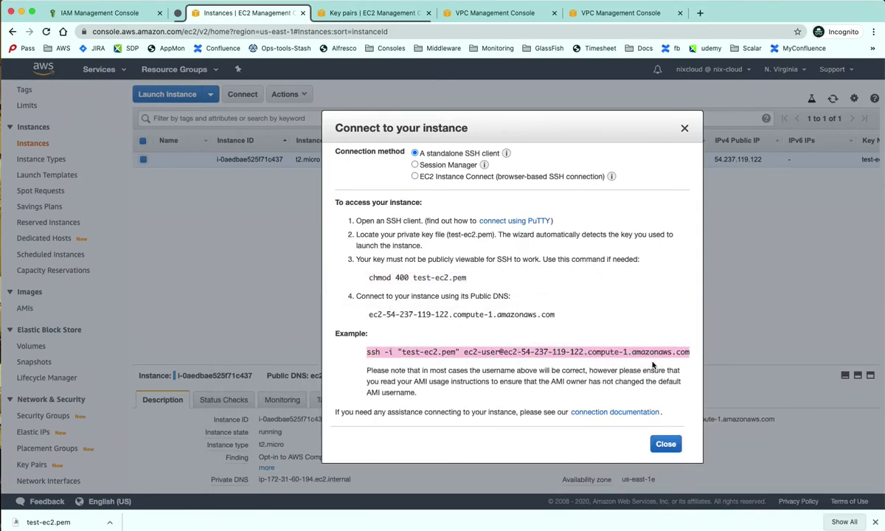
key("super+Tab")
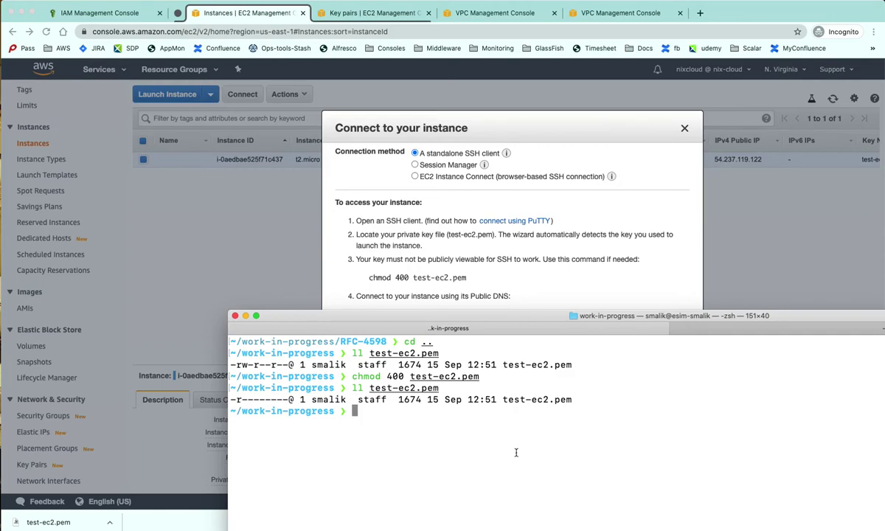
key("super+v")
key("Return")
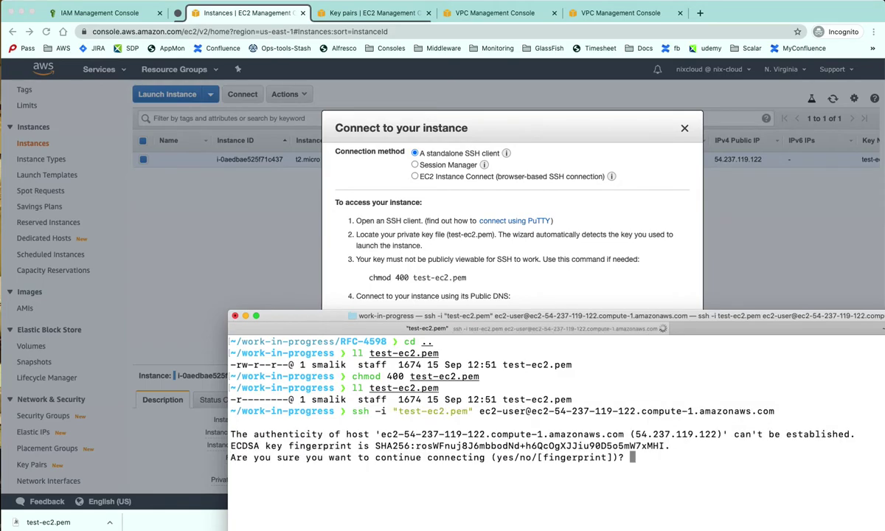
type("yes")
key("Return")
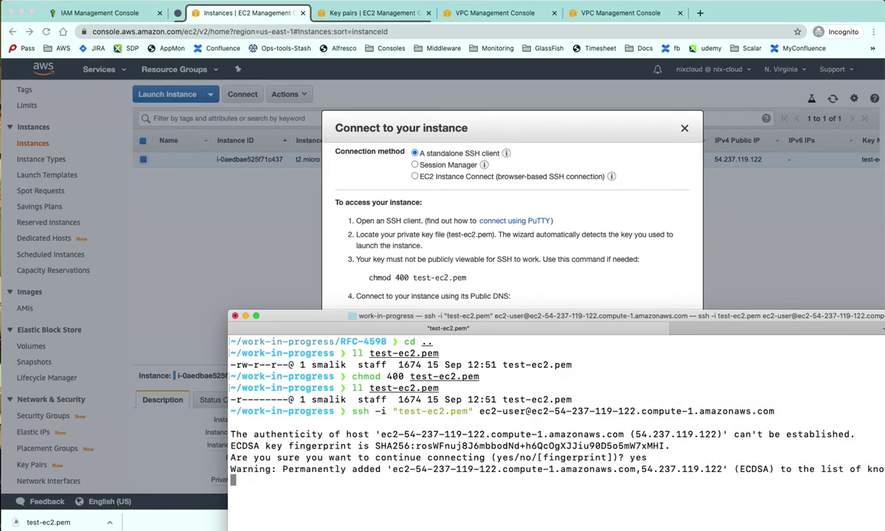
left_click_drag(523, 317, 475, 331)
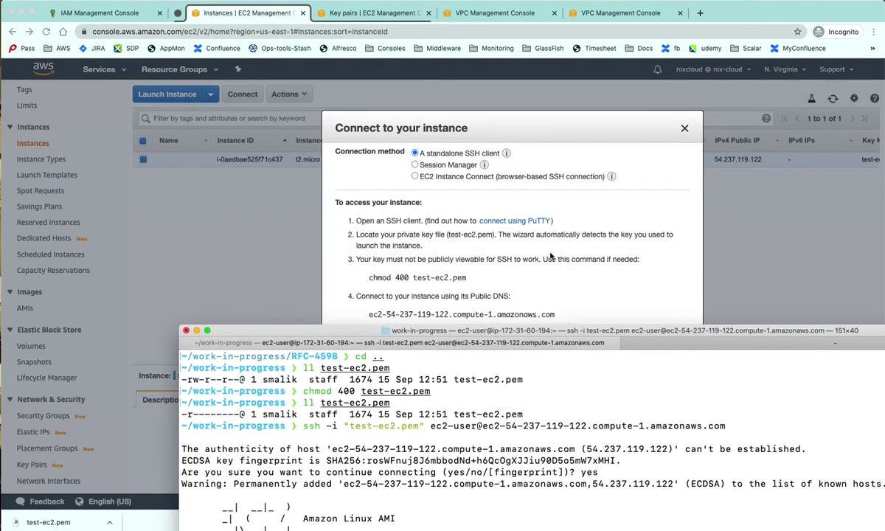
Step: Return to the EC2 console, close the connection instructions, and enlarge the instance details to examine its status checks
left_click(549, 257)
left_click(662, 445)
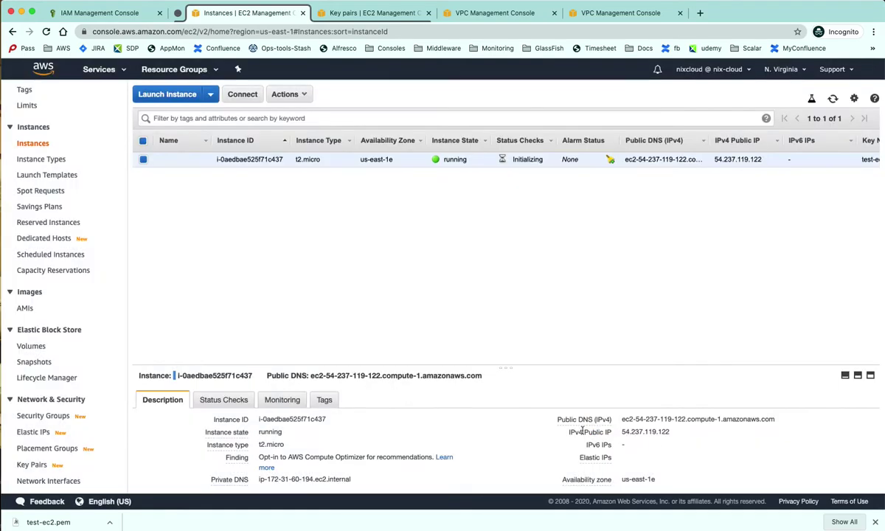
left_click_drag(301, 367, 265, 236)
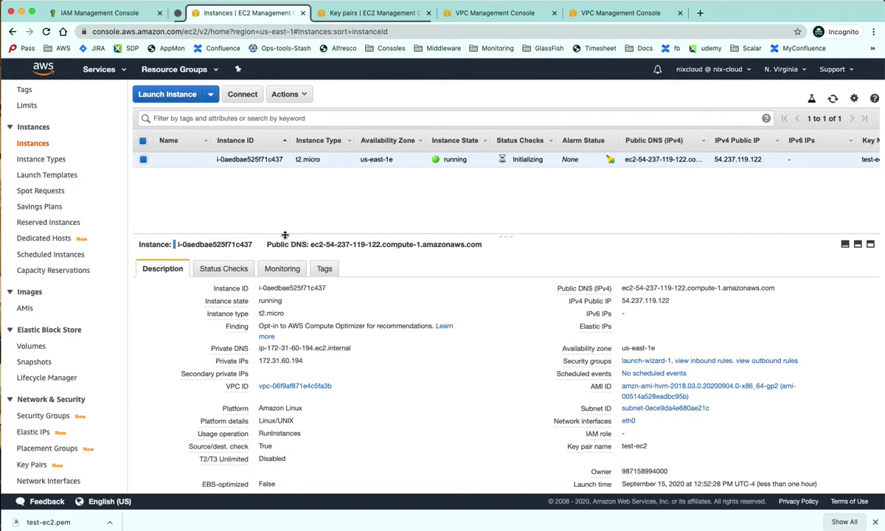
left_click(227, 274)
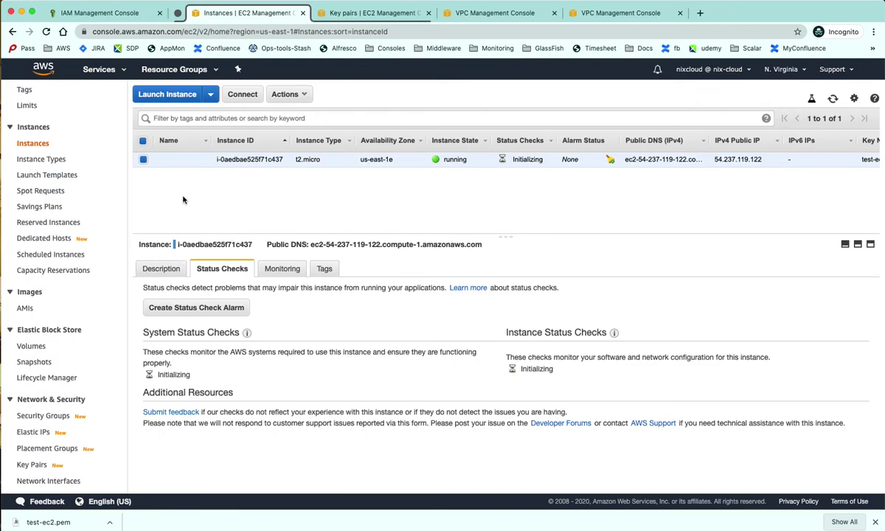
Step: Open the security group assignment of the running t2.micro instance to review its associated groups, and cancel without assigning any
left_click(142, 158)
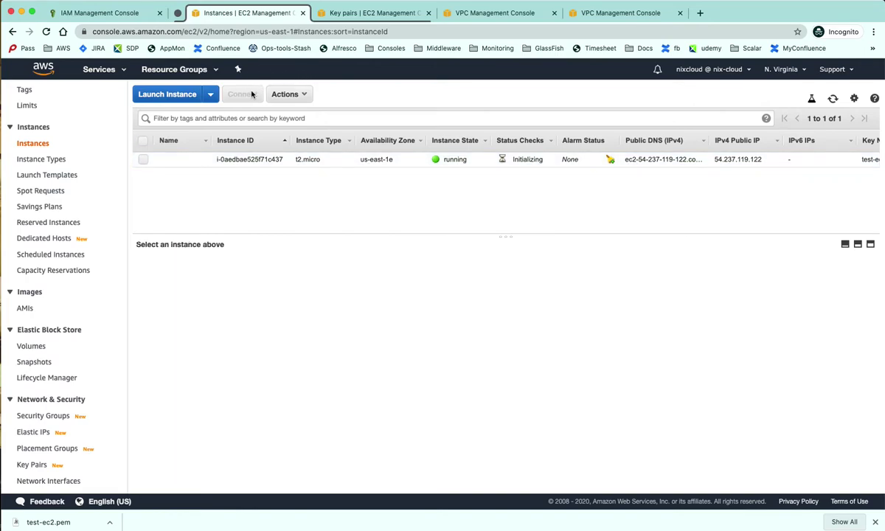
left_click(143, 158)
left_click(289, 95)
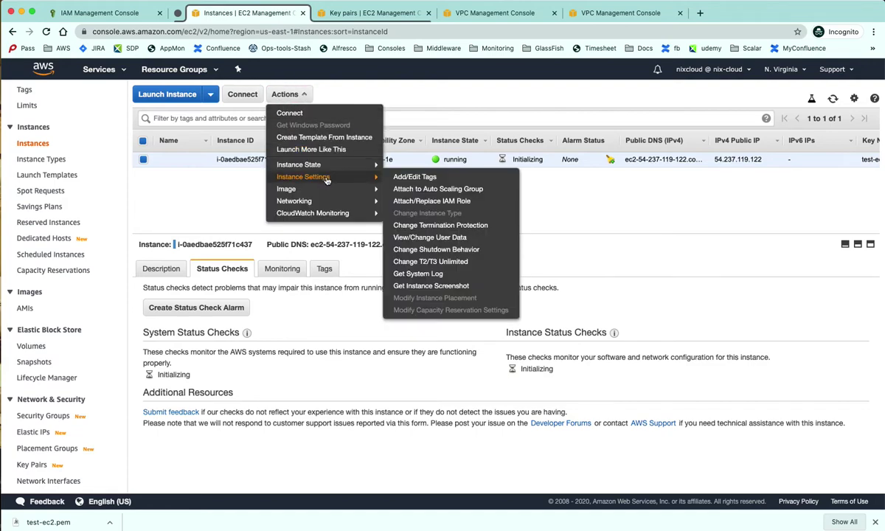
mouse_move(315, 203)
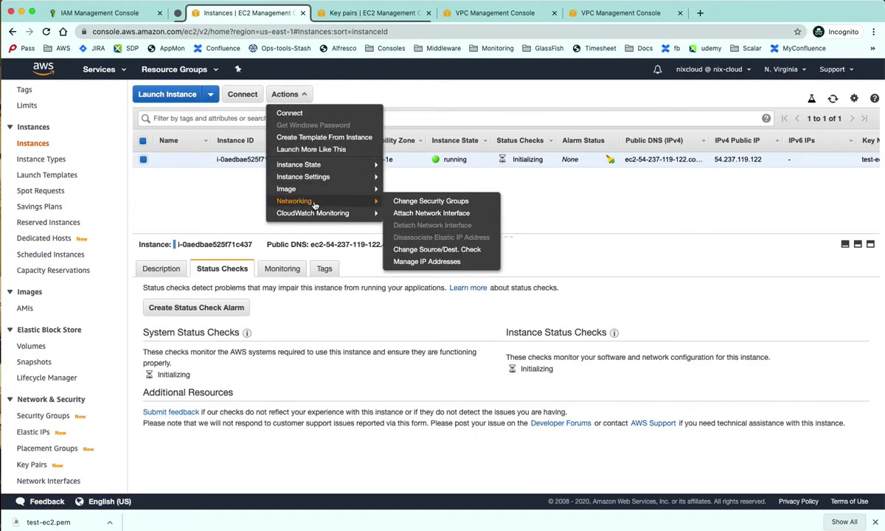
left_click(436, 201)
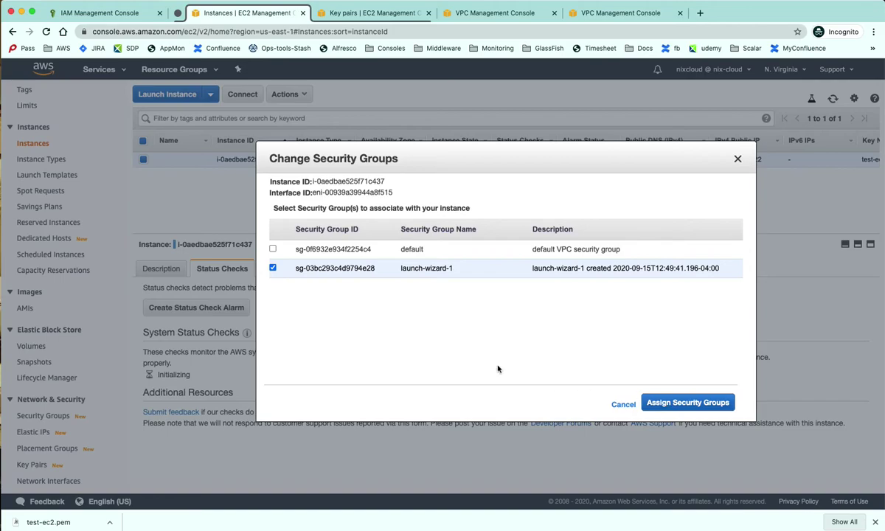
left_click(623, 404)
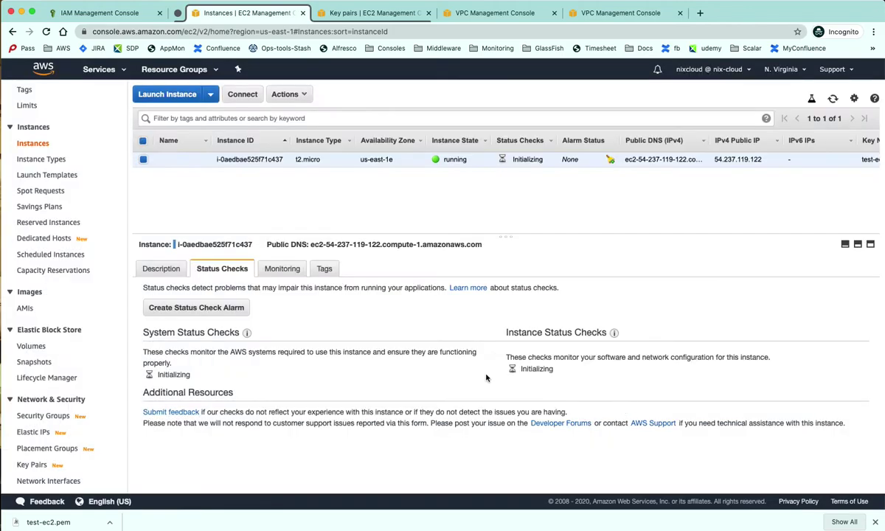
Step: Look through the instance's monitoring data and tags, and return to its description
left_click(289, 270)
left_click(323, 269)
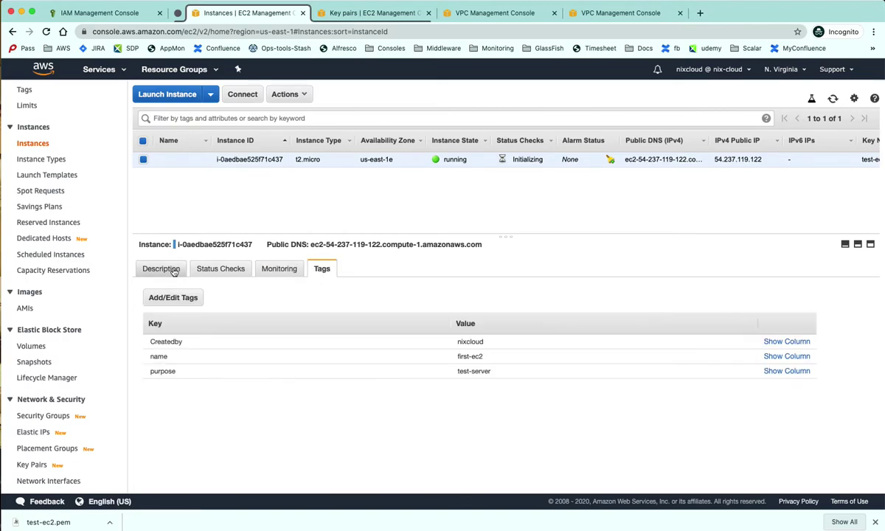
left_click(159, 271)
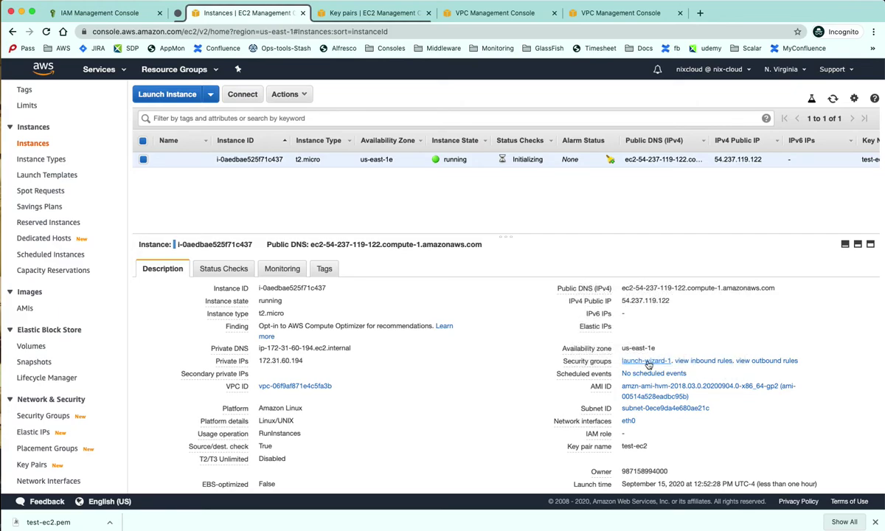
Step: View the inbound and outbound rules of the security group associated with the instance
left_click(704, 364)
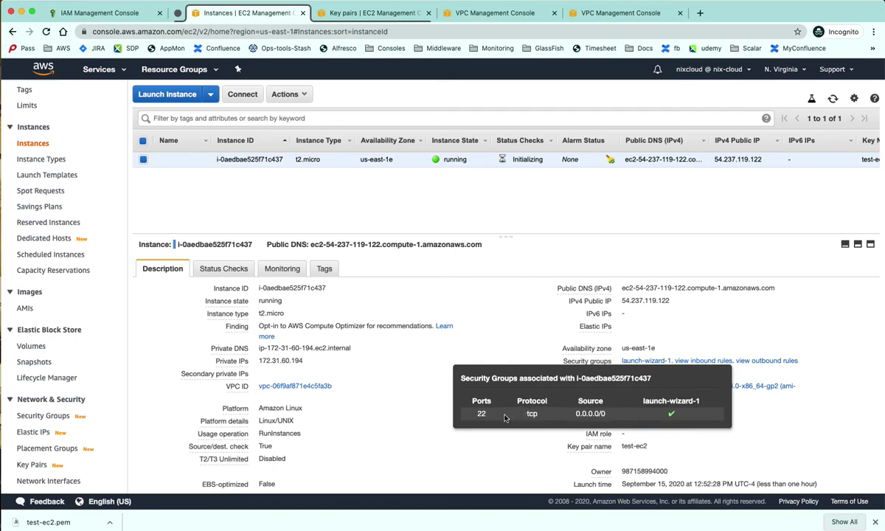
left_click(586, 413)
triple_click(586, 412)
left_click(762, 362)
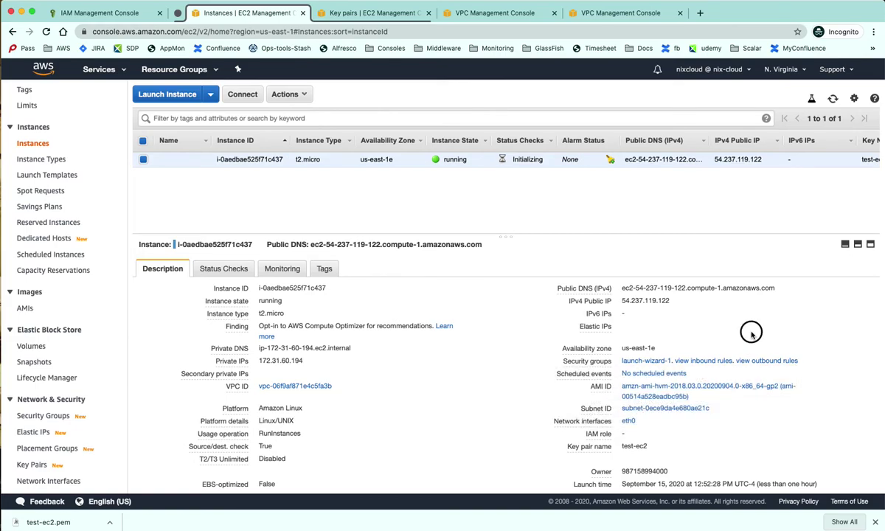
left_click(688, 361)
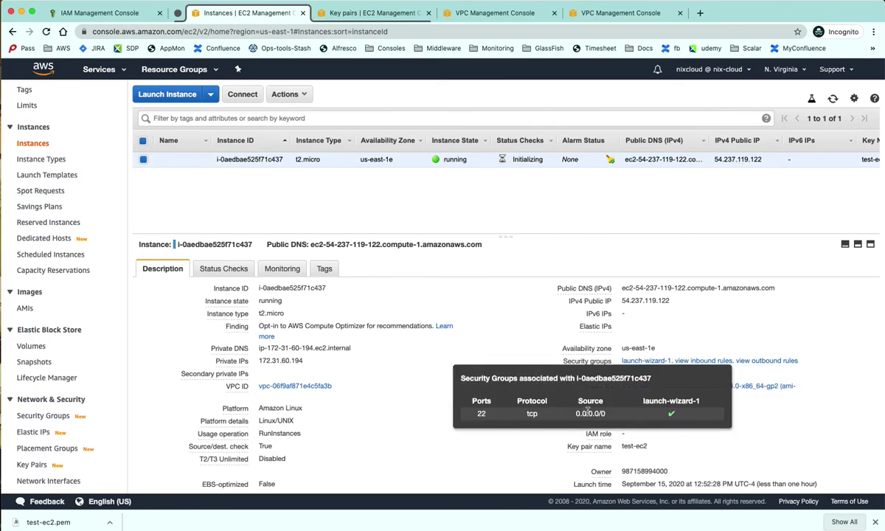
Step: Open the launch-wizard-1 security group from the instance description, enlarge its details, and start editing its inbound rules
left_click(652, 361)
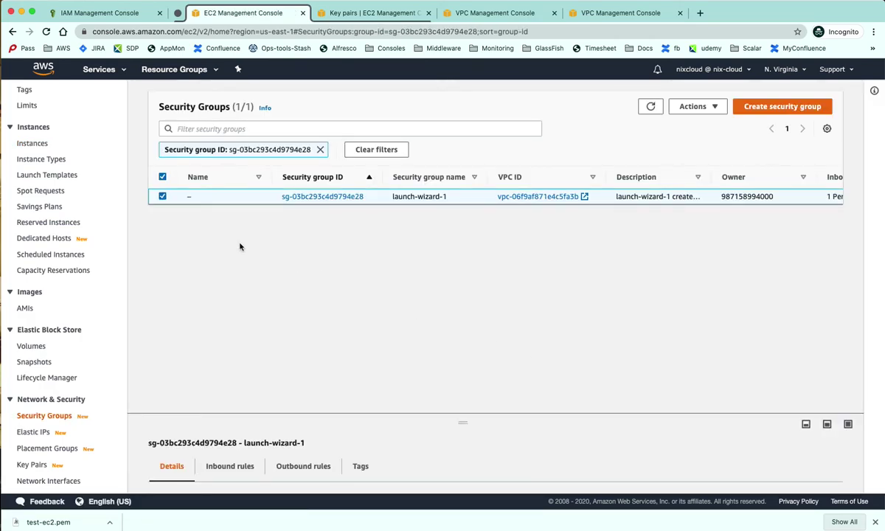
left_click_drag(430, 416, 346, 267)
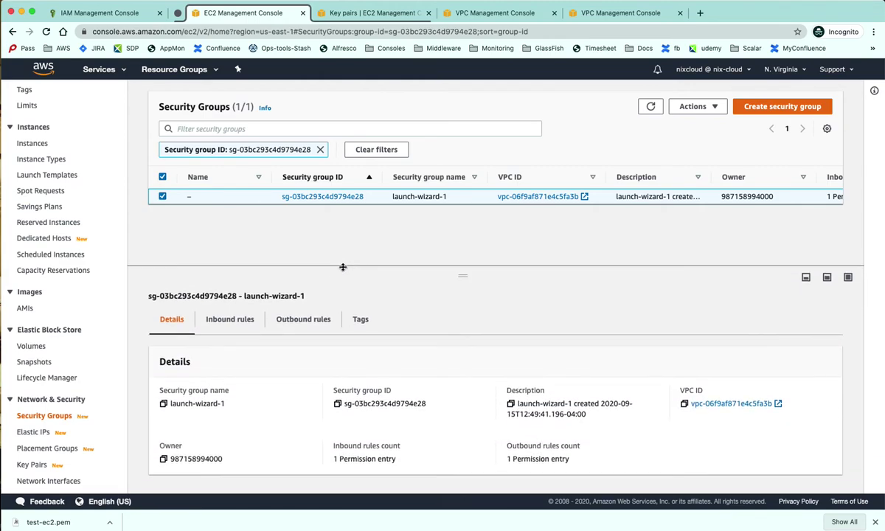
left_click(249, 323)
left_click(787, 361)
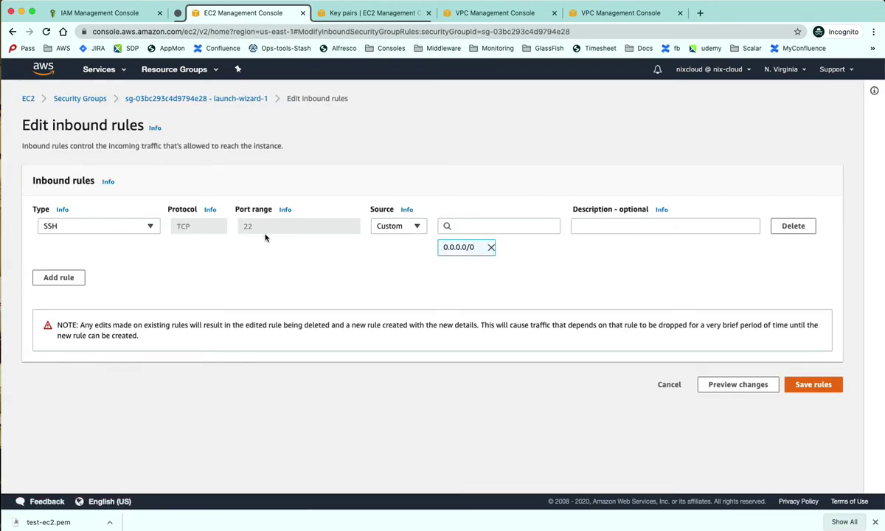
Step: Browse the source options for the SSH inbound rule, restrict its source to My IP, and save the rules
left_click(484, 226)
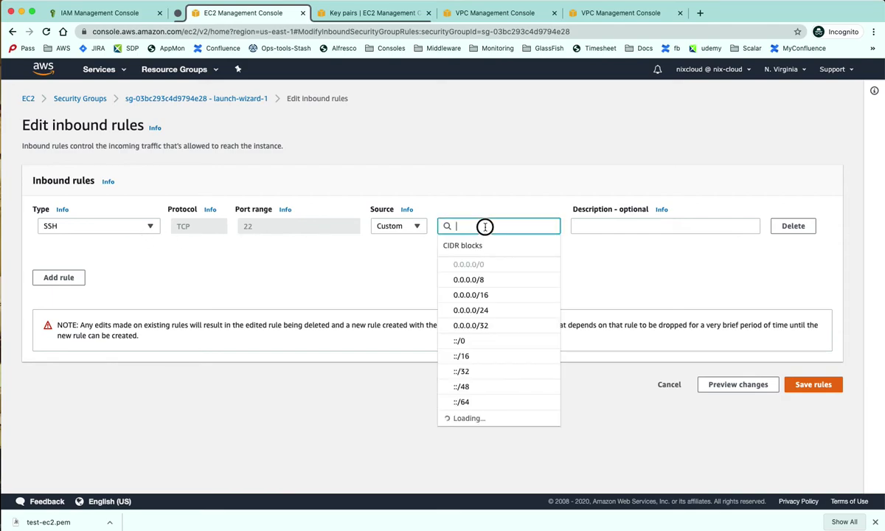
scroll(510, 288, "down", 3)
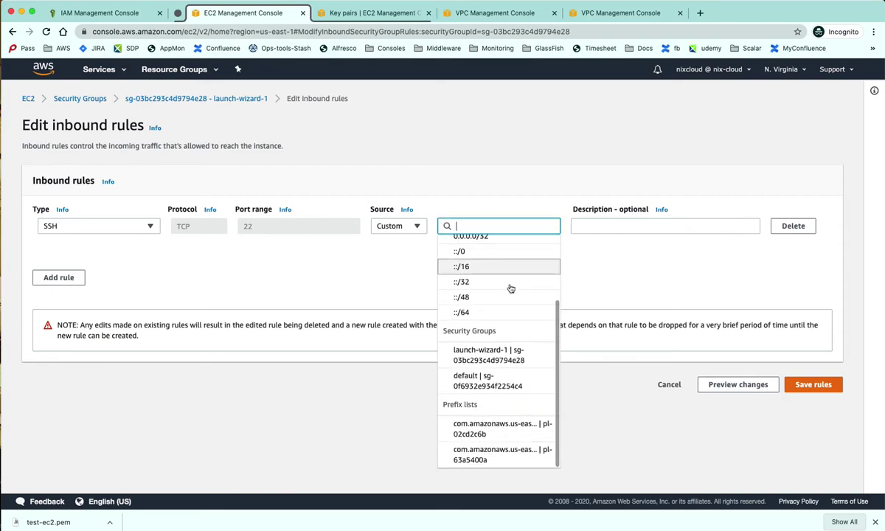
scroll(511, 288, "up", 3)
scroll(498, 281, "down", 3)
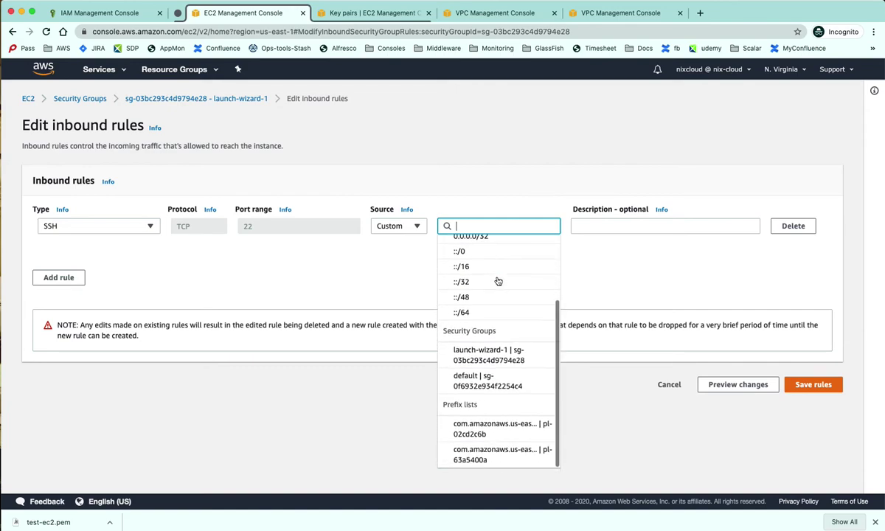
left_click(412, 227)
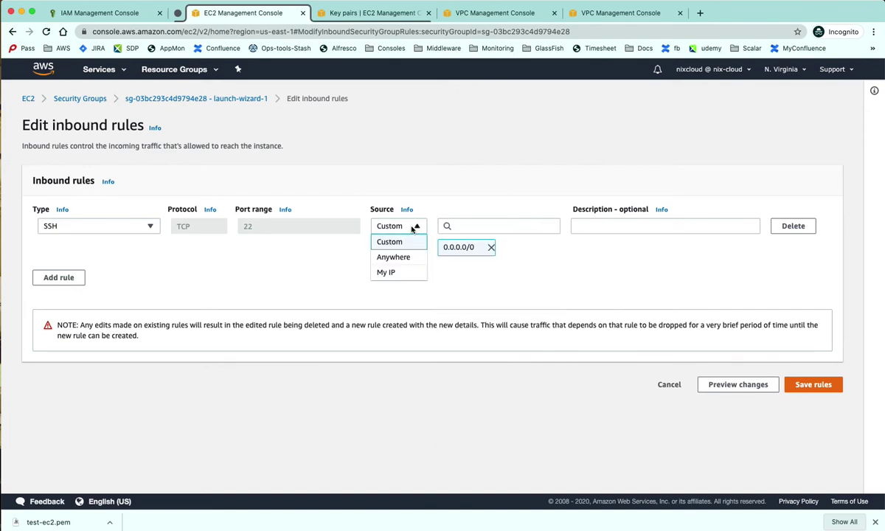
left_click(390, 272)
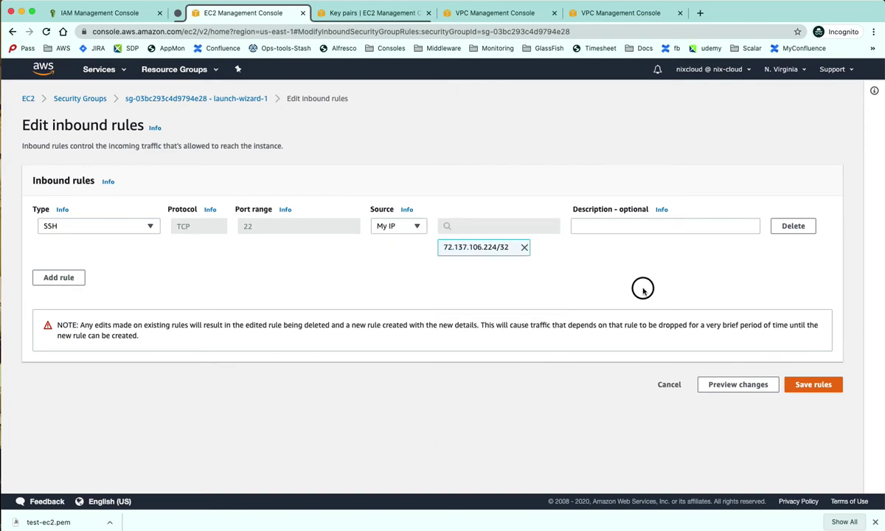
left_click(634, 228)
left_click(798, 387)
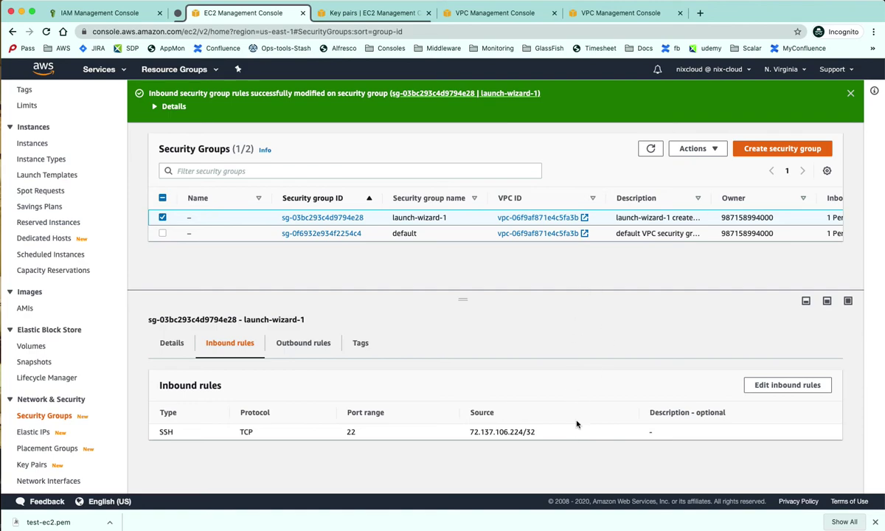
scroll(532, 379, "down", 1)
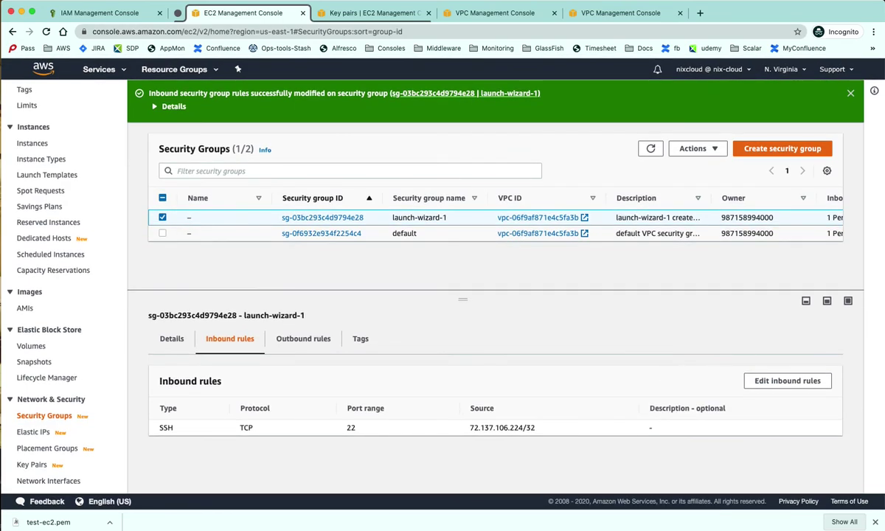
Step: Switch to the terminal with the SSH session, move its window into full view, clear the screen, and run w
key("super+Tab")
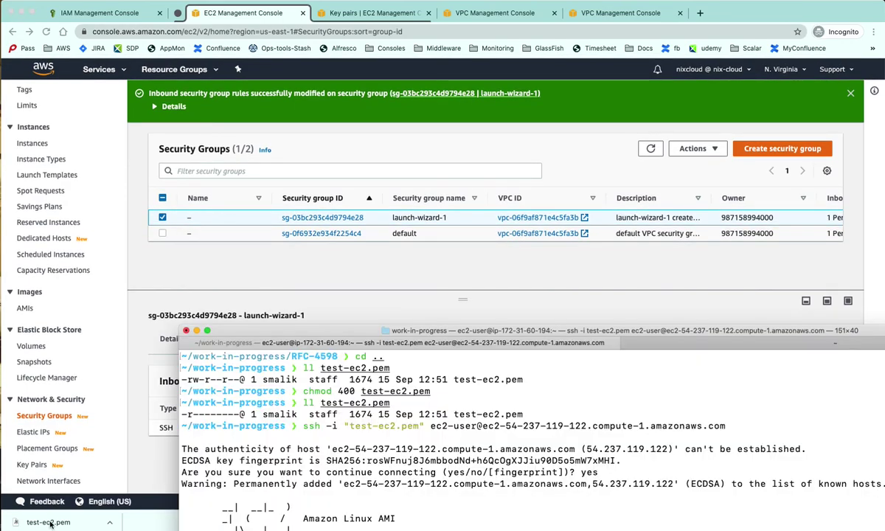
left_click_drag(472, 331, 413, 117)
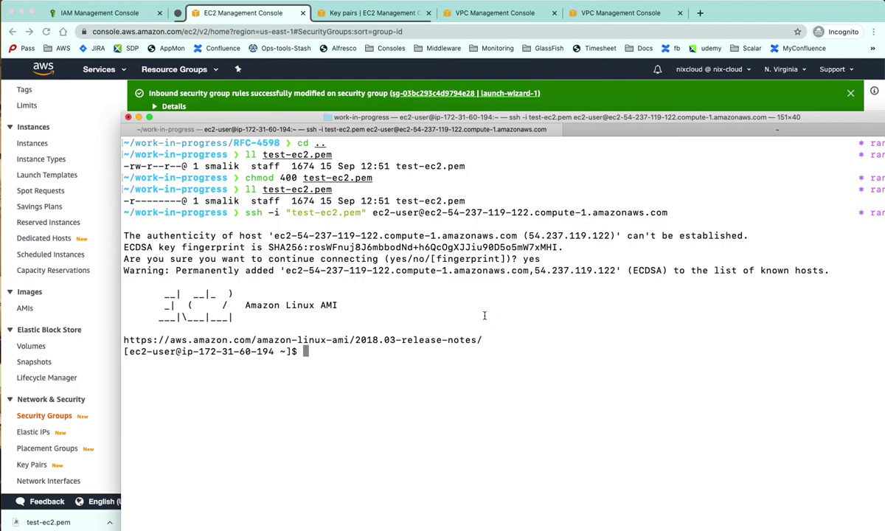
key("ctrl+l")
key("Return")
key("Return")
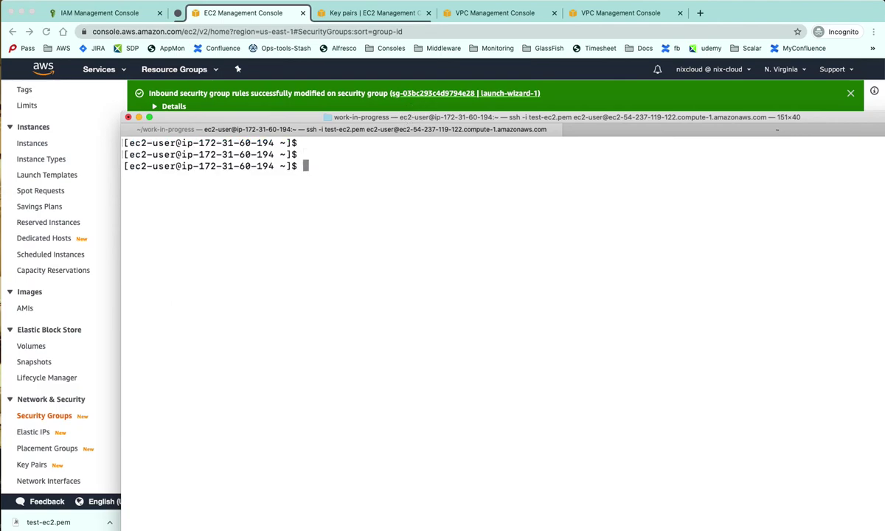
type("w")
key("Return")
Step: Become the root user on the instance by running sudo su -
type("sure")
key("BackSpace")
key("BackSpace")
key("BackSpace")
type("do su ")
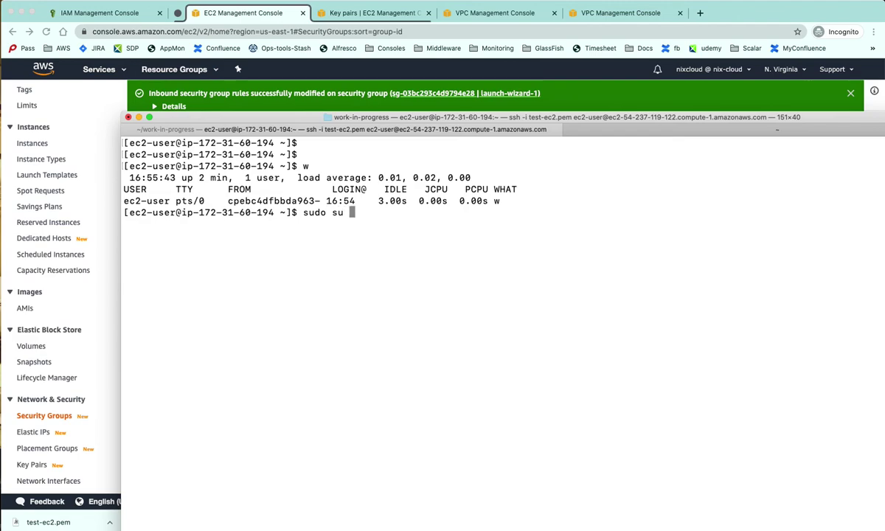
type("-")
key("Return")
Step: Run yum update all as root and examine the command's output
type("yum update all")
key("Return")
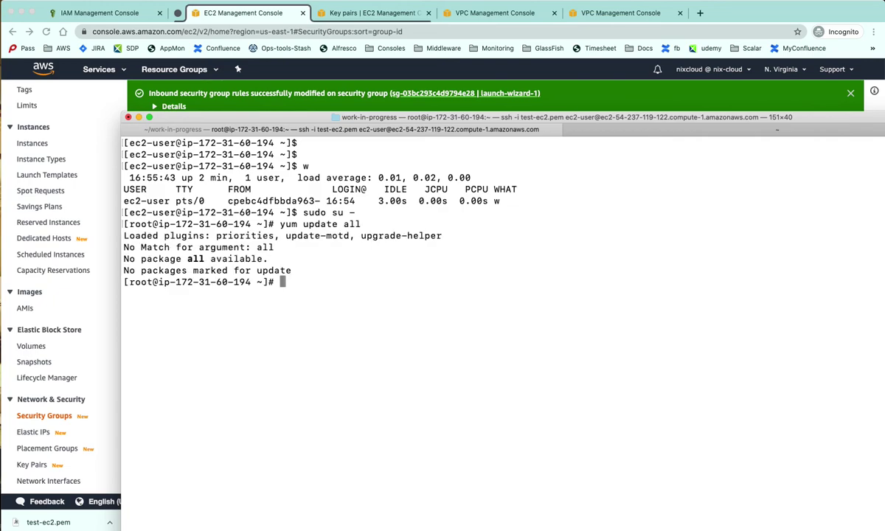
left_click_drag(209, 235, 357, 298)
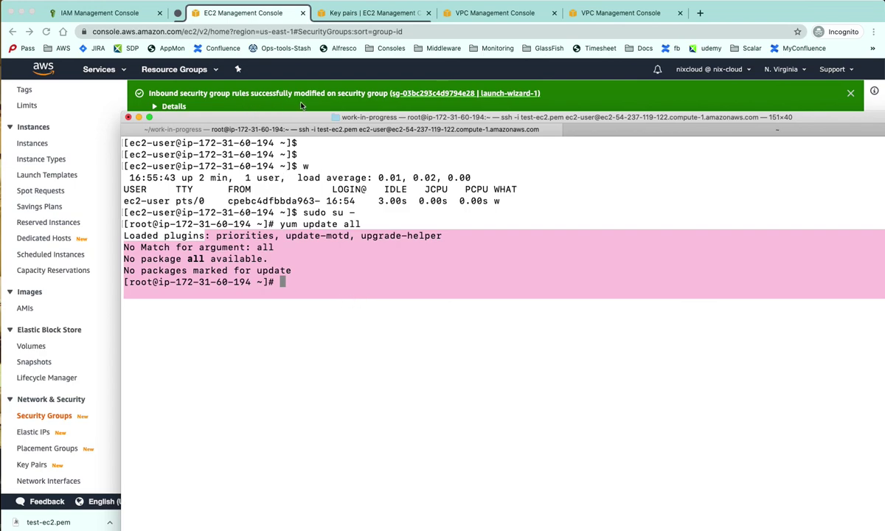
left_click_drag(277, 117, 270, 95)
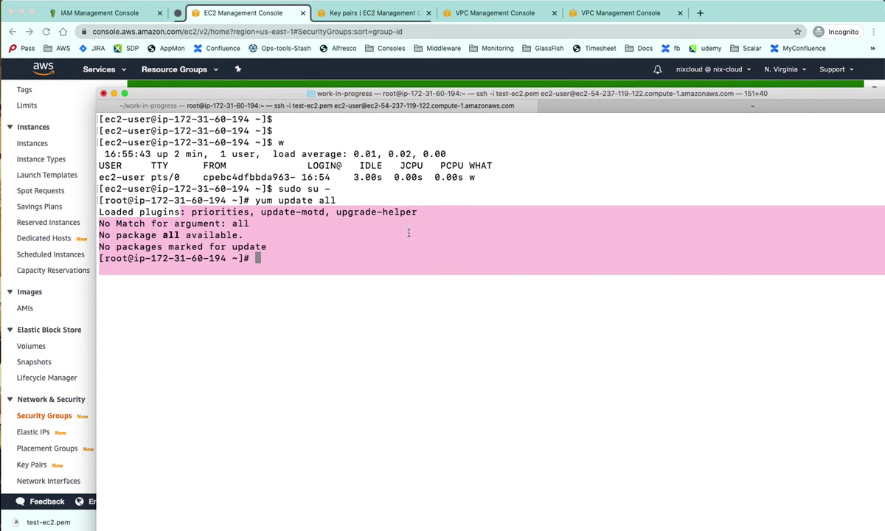
left_click(295, 238)
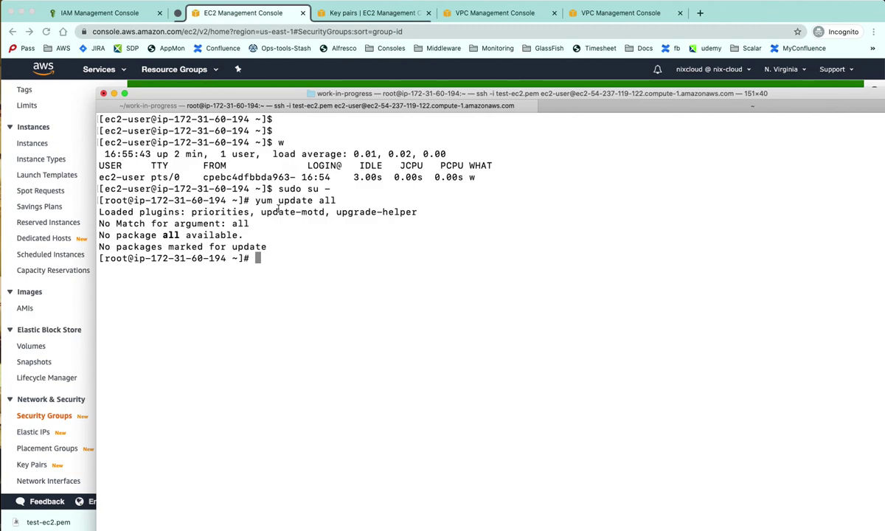
scroll(278, 209, "up", 1)
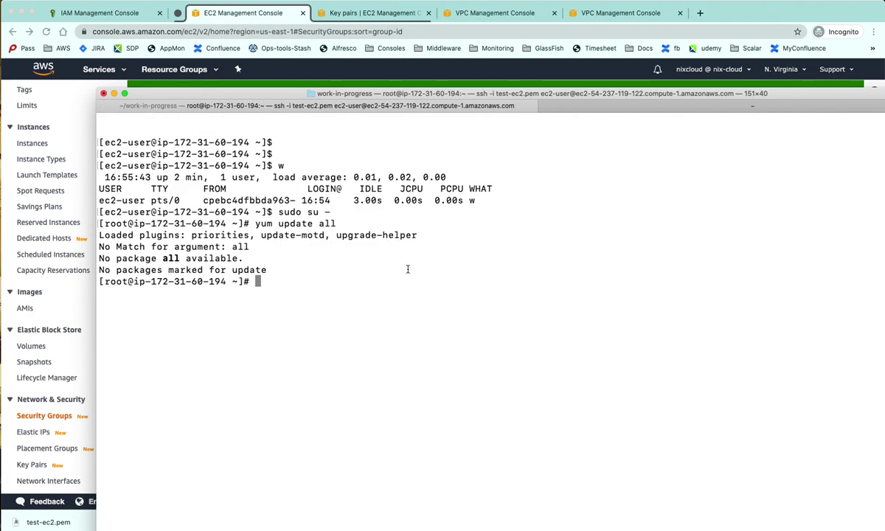